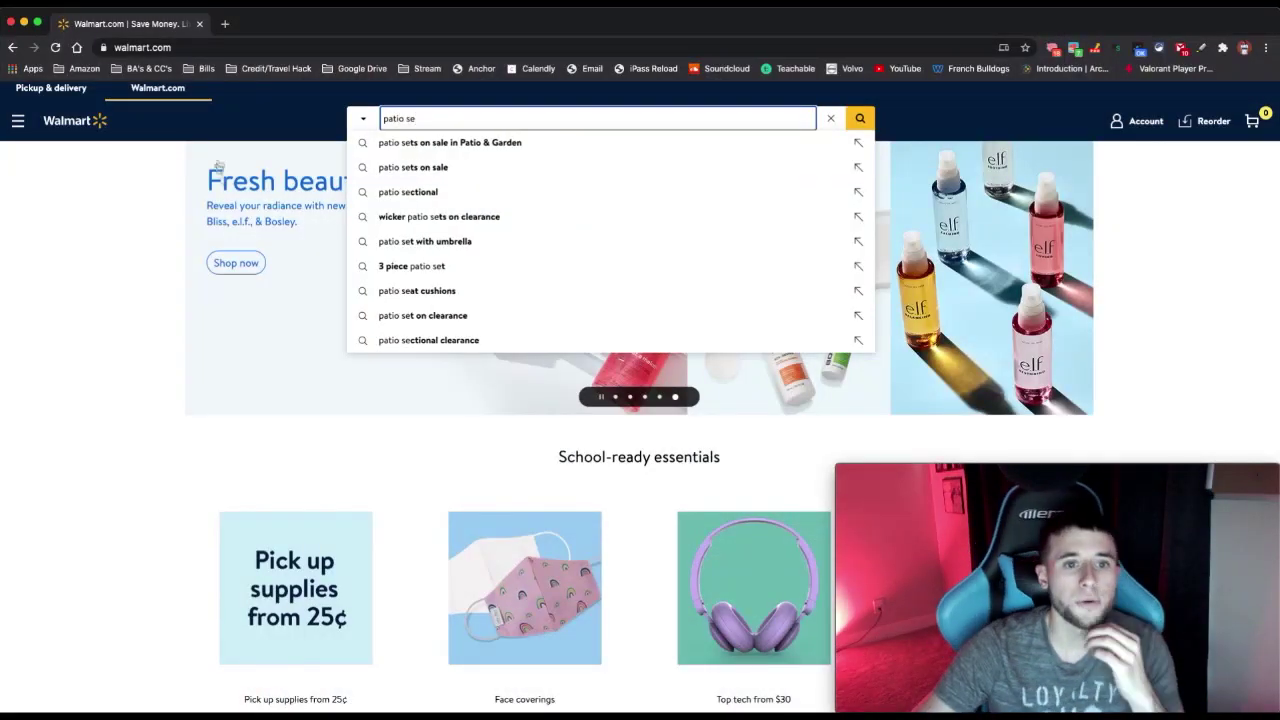
Search for 'patio set with umbrella' and filter the results to items sold by Walmart.com.
left_click(457, 243)
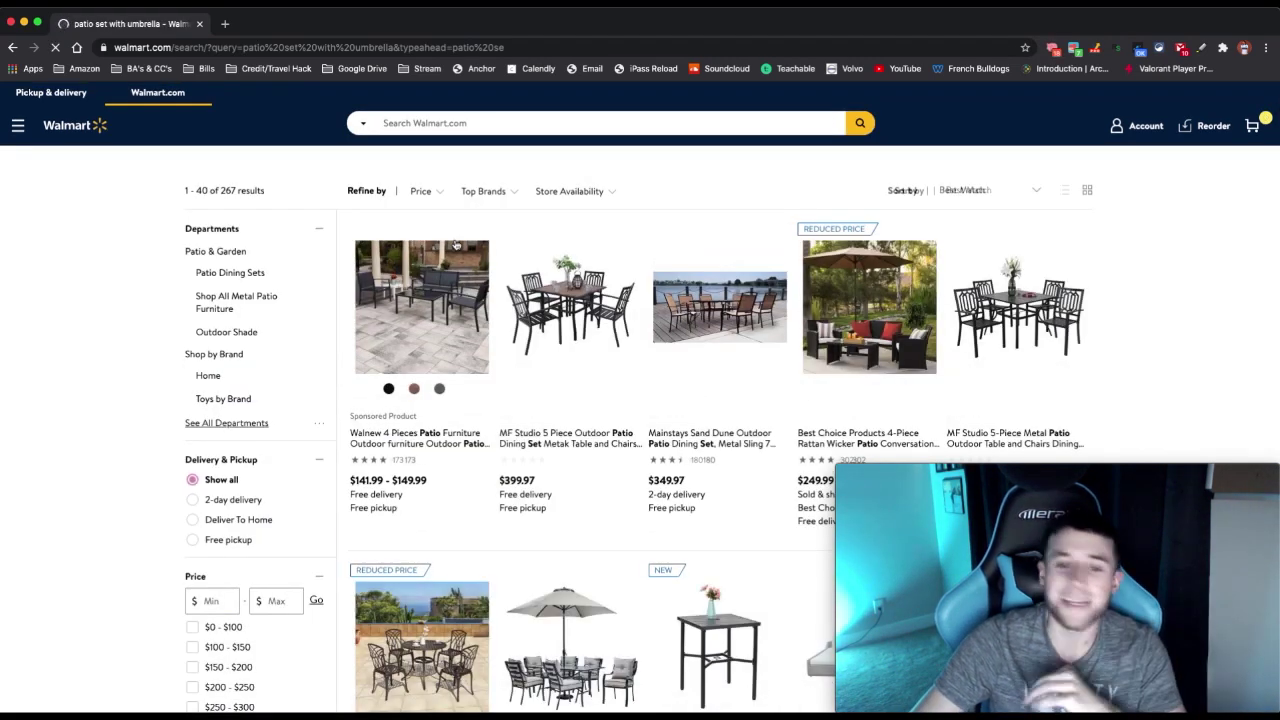
scroll(565, 416, "down", 2)
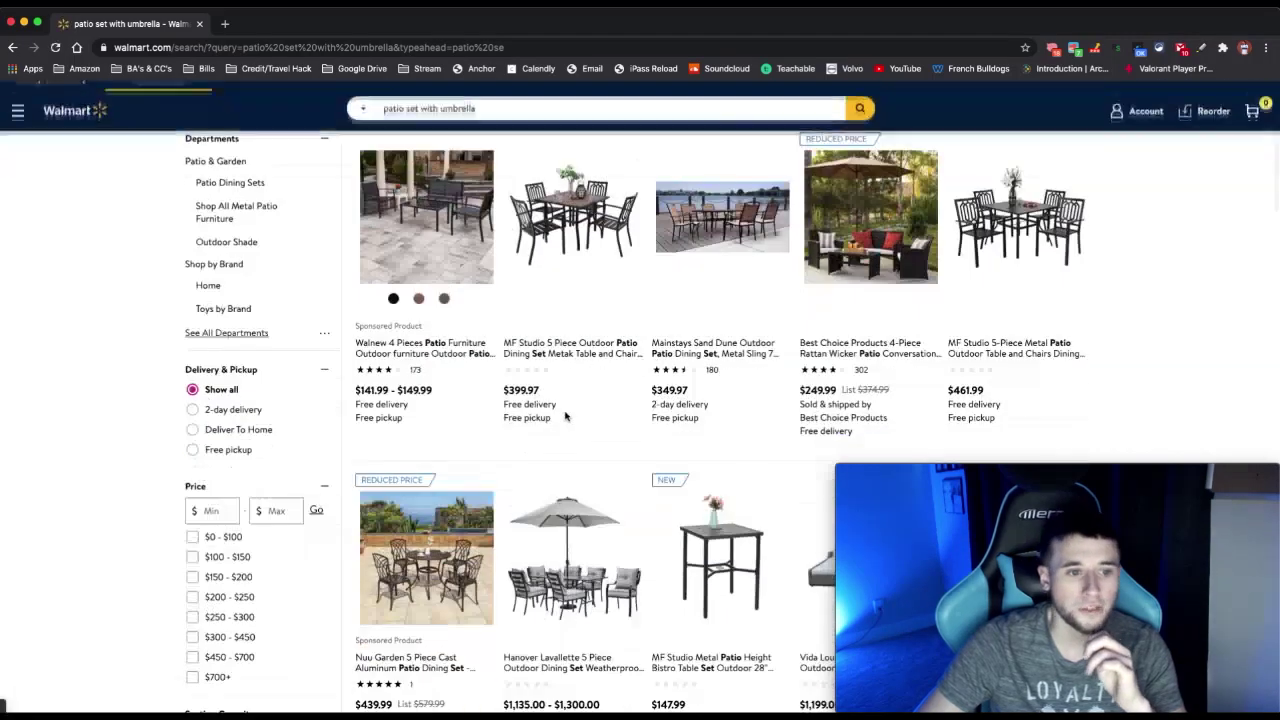
scroll(565, 416, "down", 3)
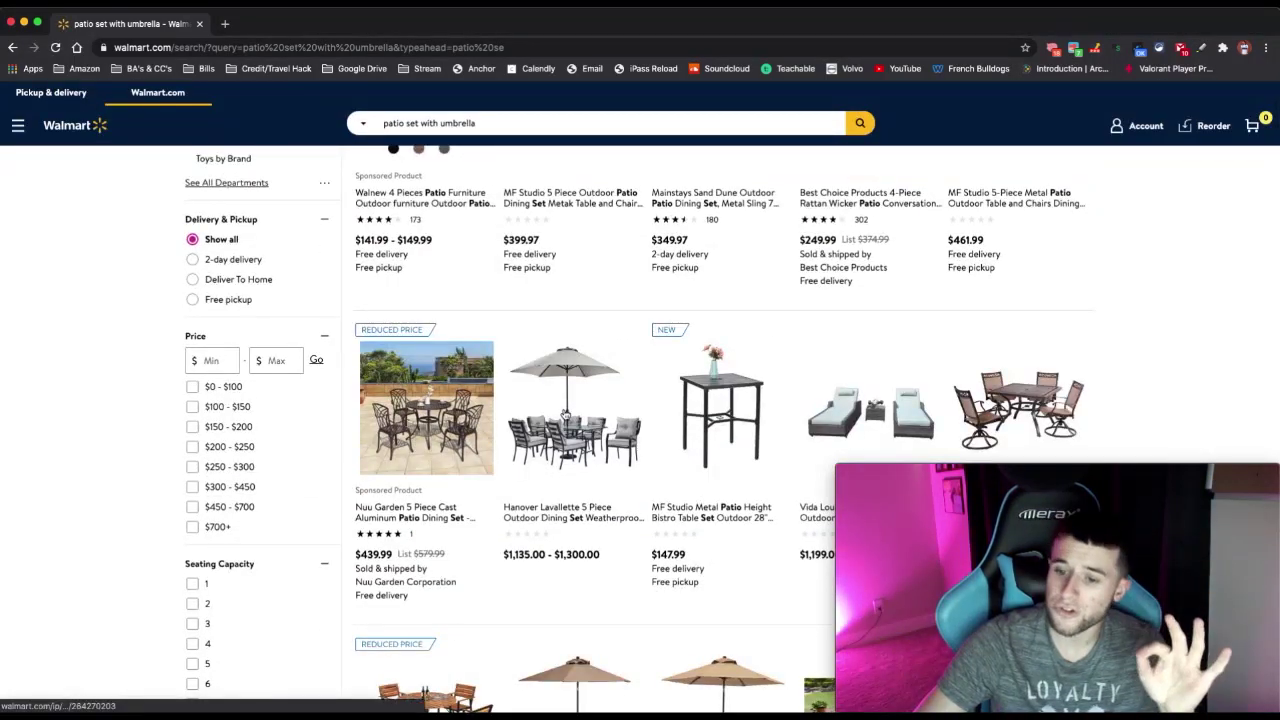
scroll(523, 408, "down", 6)
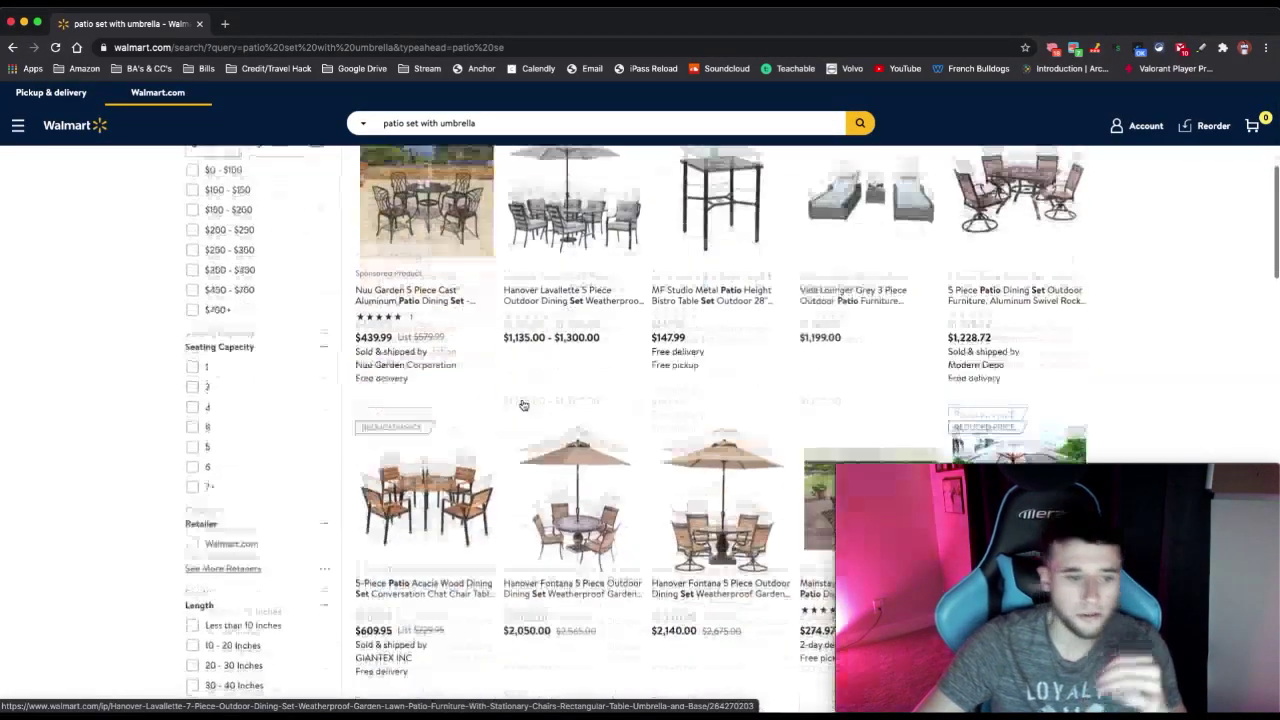
left_click(193, 242)
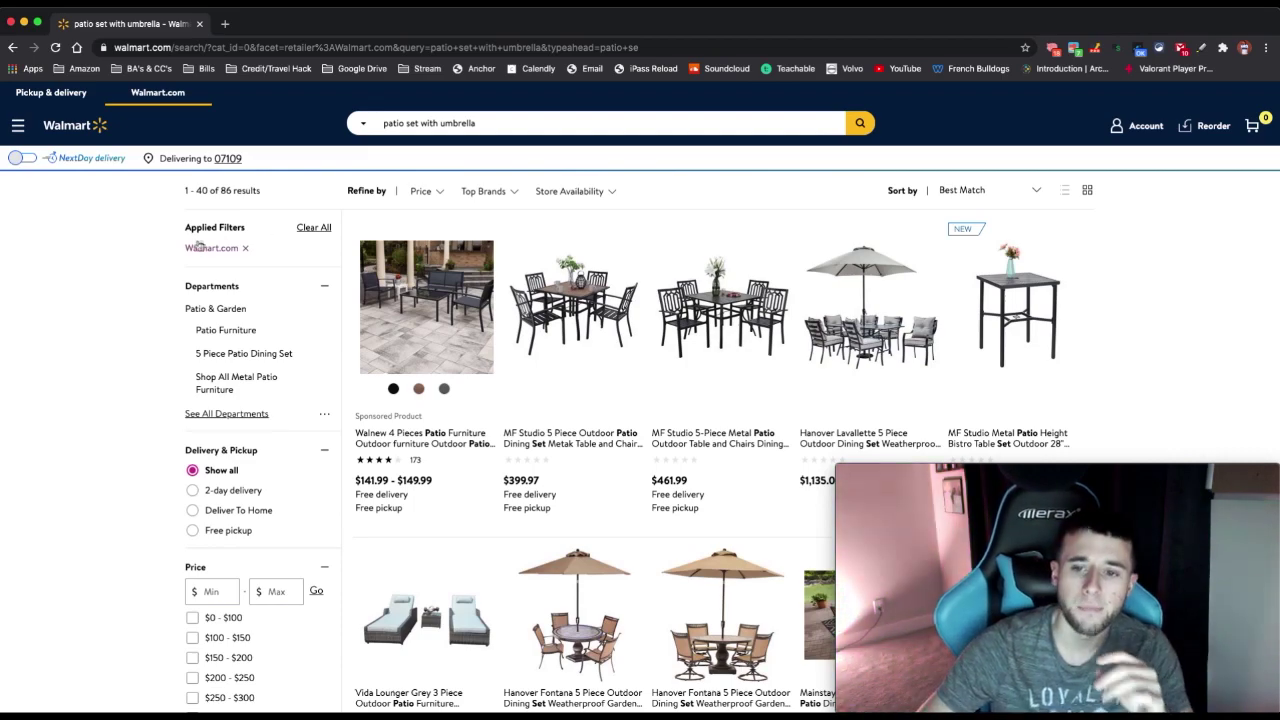
scroll(436, 477, "down", 2)
scroll(214, 486, "down", 2)
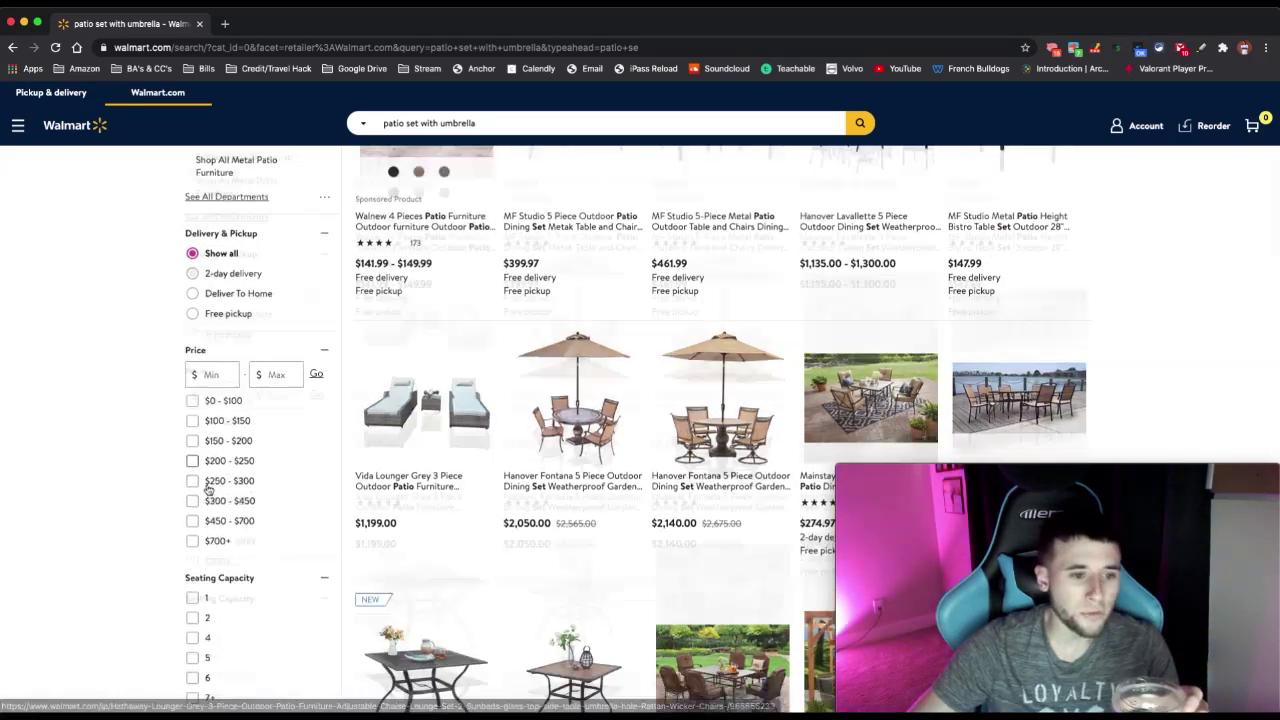
scroll(337, 377, "up", 1)
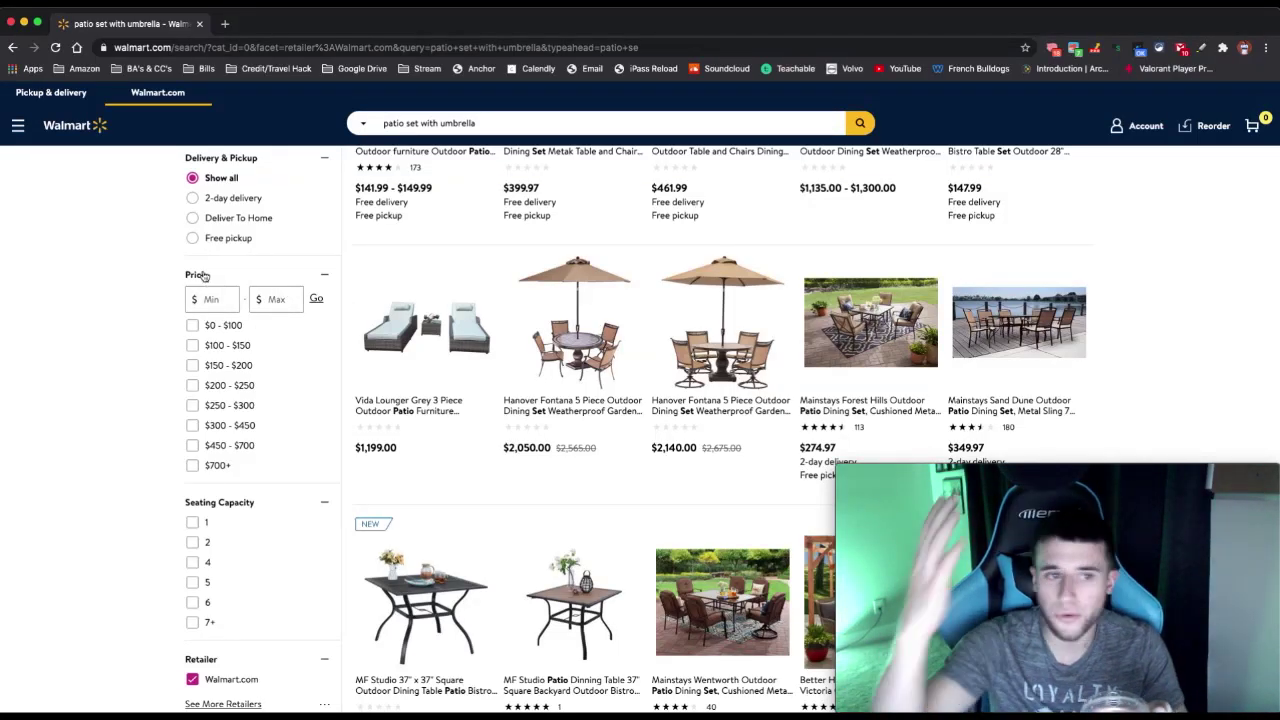
scroll(222, 468, "down", 3)
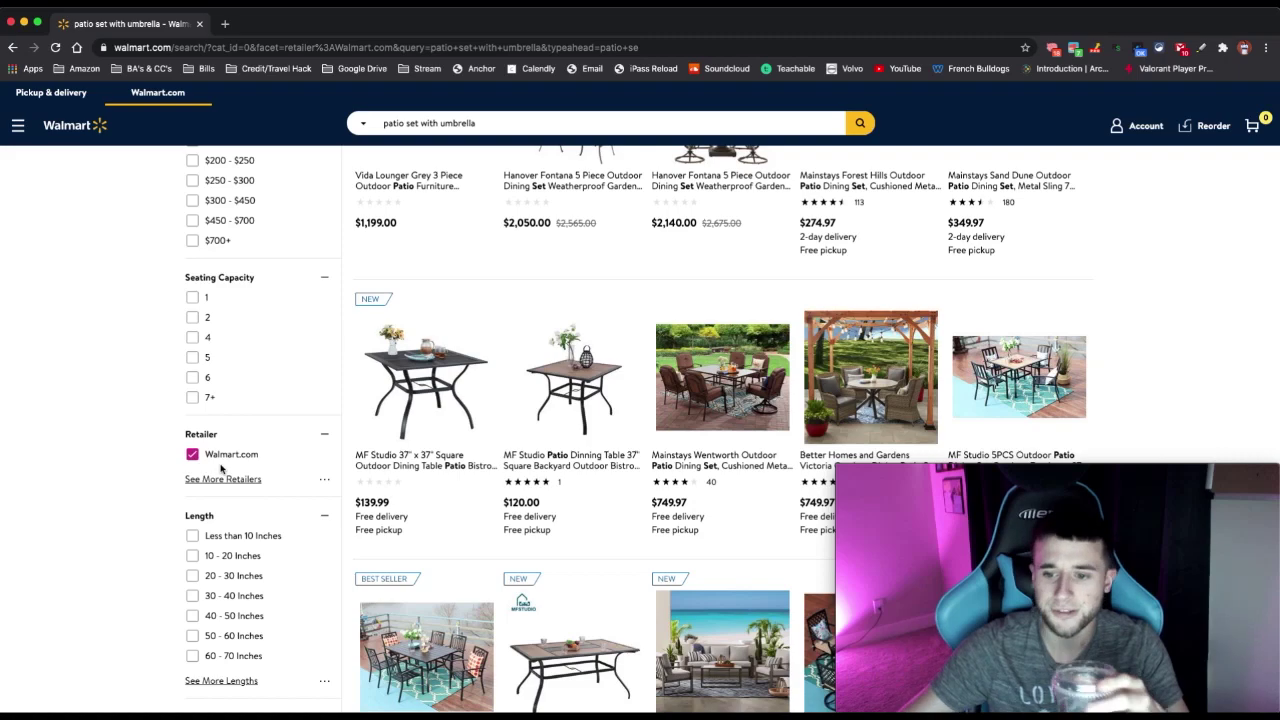
scroll(506, 391, "up", 3)
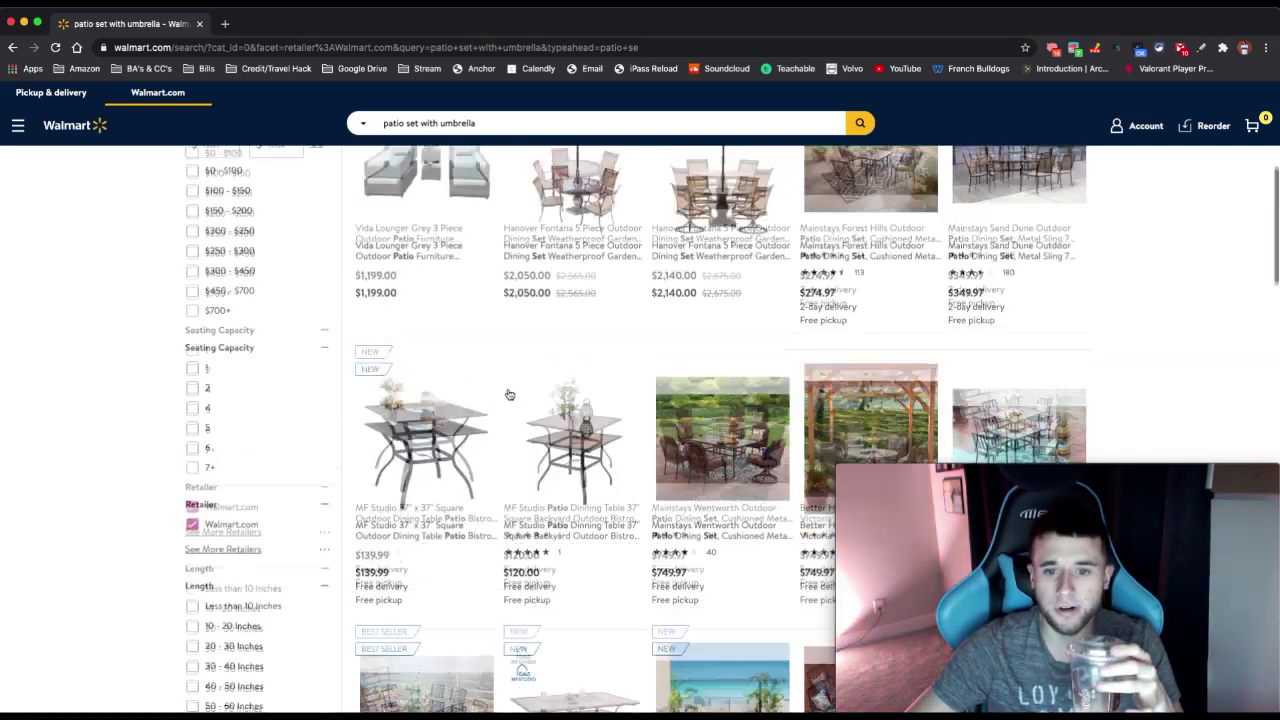
scroll(515, 386, "up", 2)
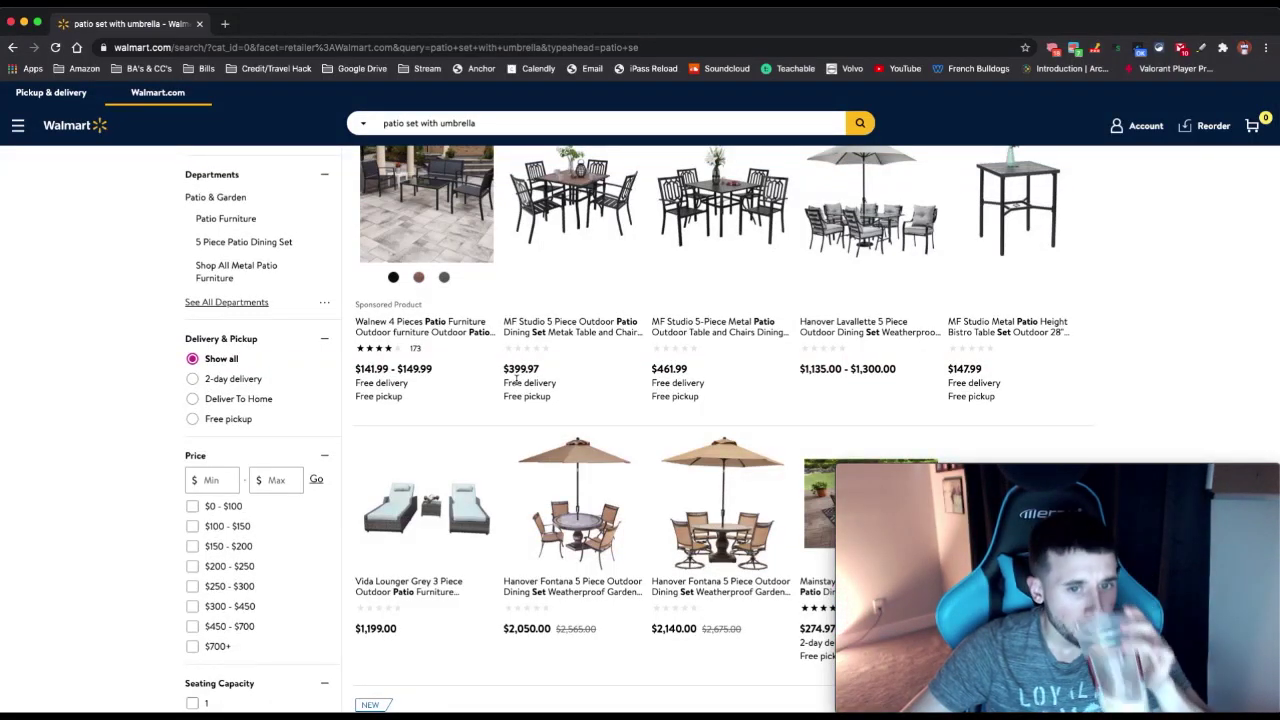
scroll(627, 393, "down", 2)
scroll(627, 393, "down", 3)
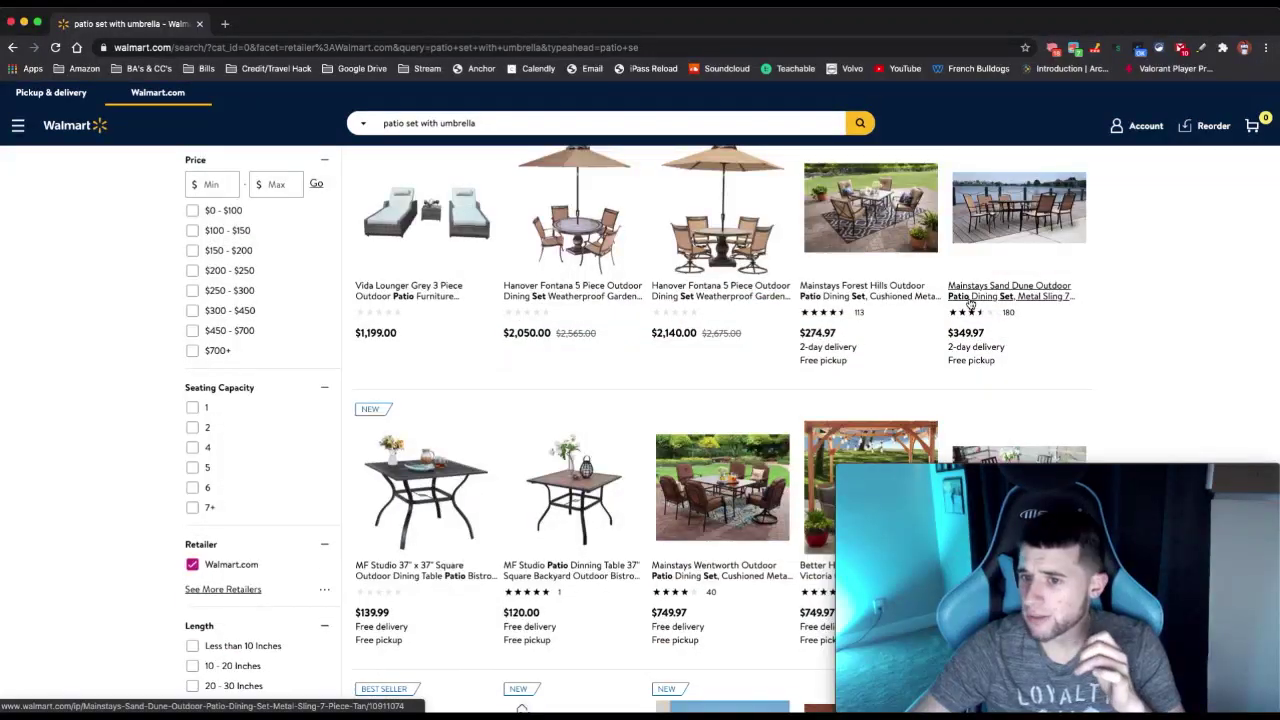
Open the $349.97 Mainstays Sand Dune dining set in a new tab and select its full title.
right_click(970, 303)
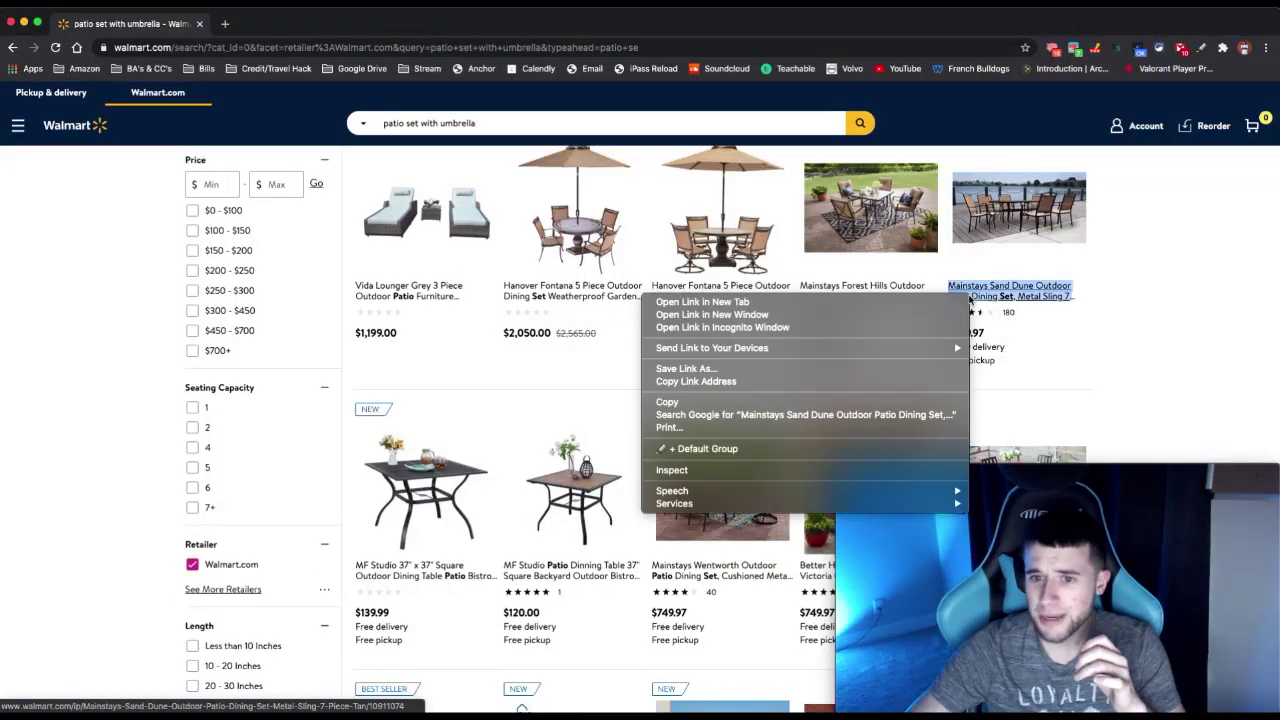
left_click(875, 305)
left_click(276, 22)
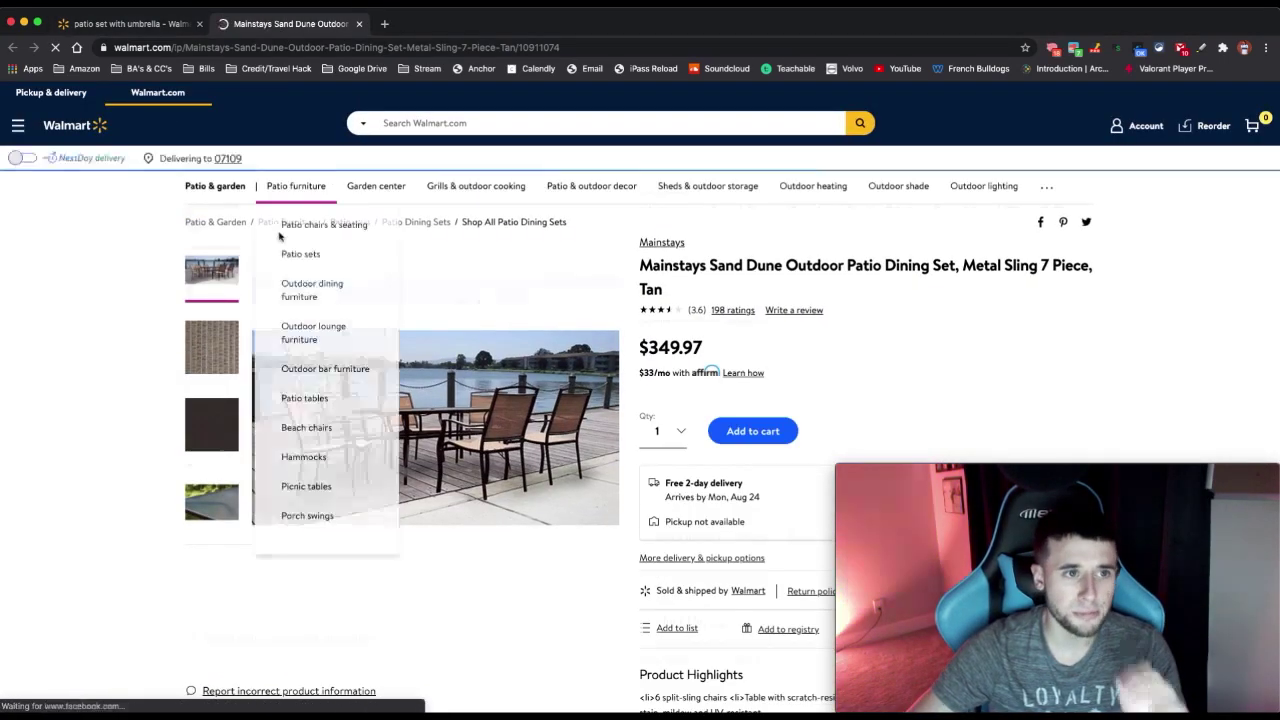
left_click(763, 234)
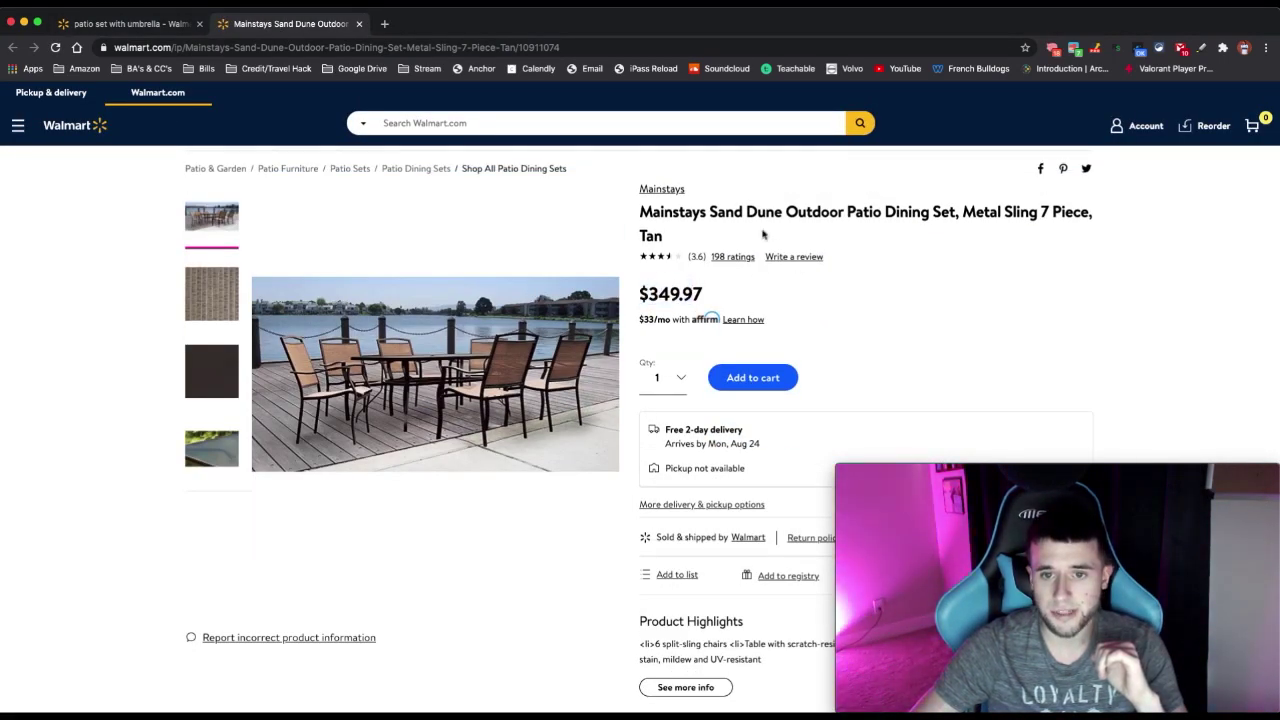
triple_click(752, 215)
right_click(753, 216)
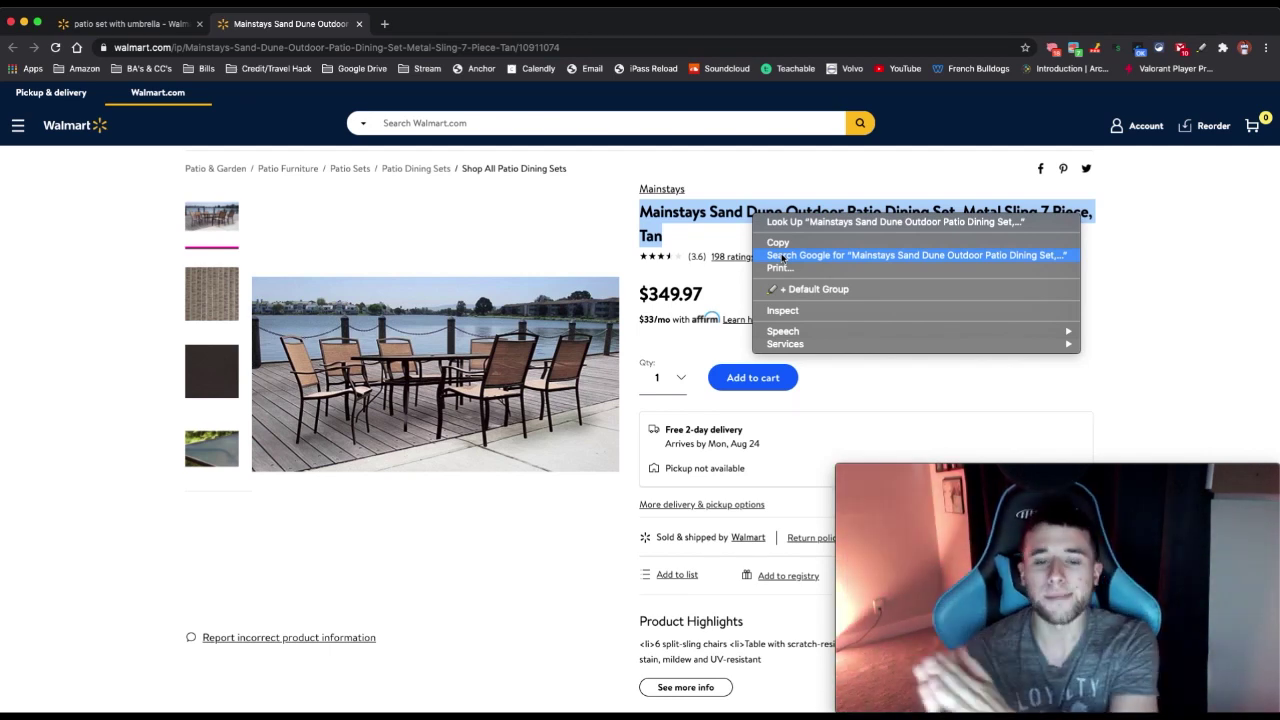
Search Google for the Sand Dune title and open its Amazon listing at $477.73.
left_click(783, 256)
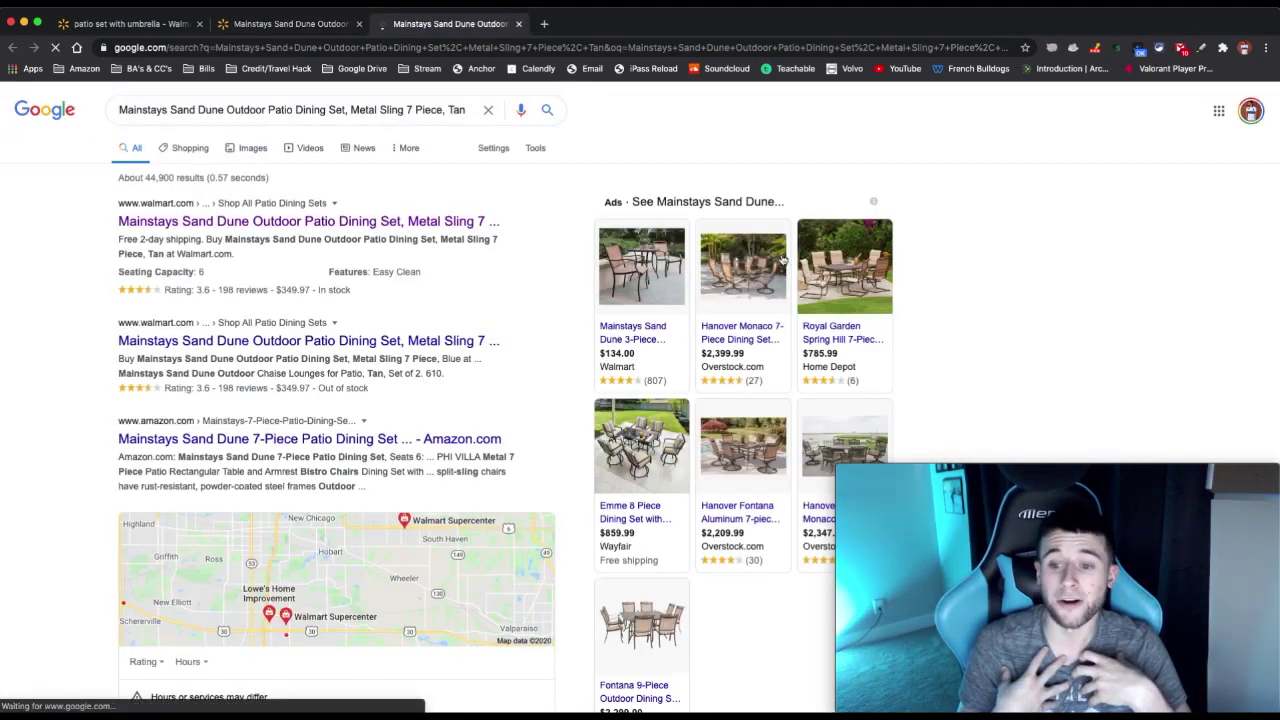
mouse_move(783, 258)
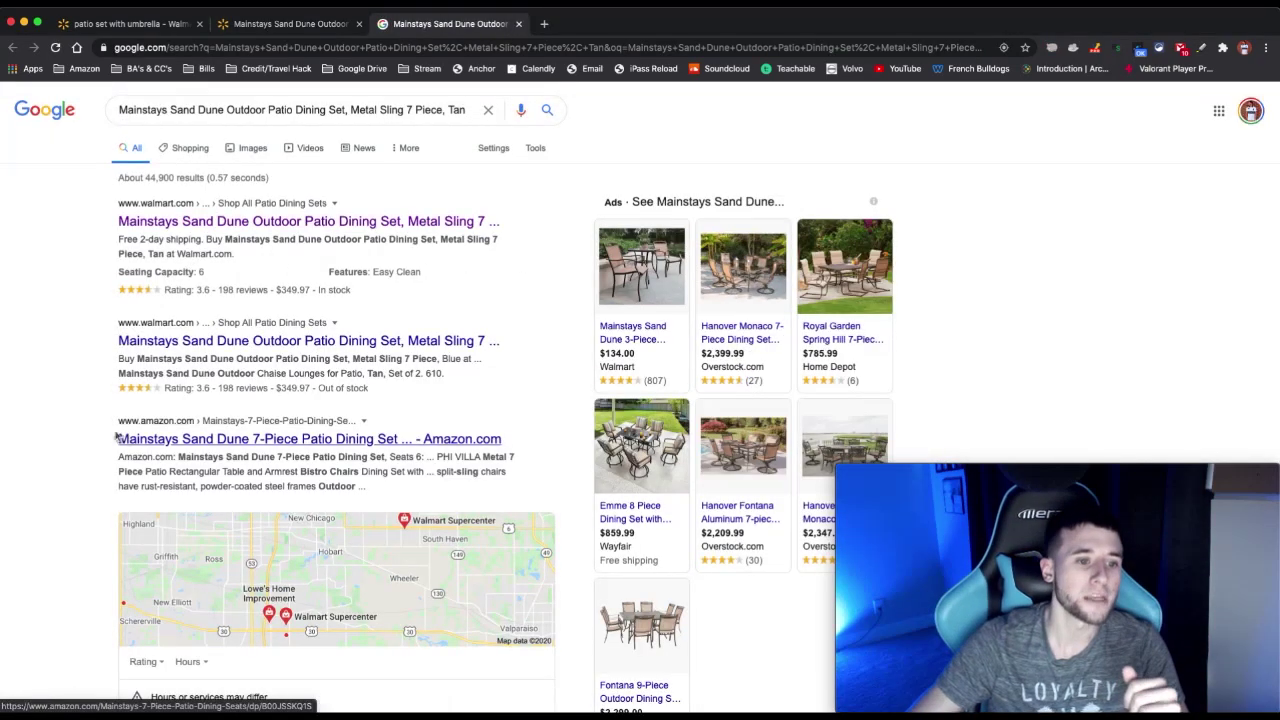
scroll(215, 440, "down", 3)
left_click(186, 304)
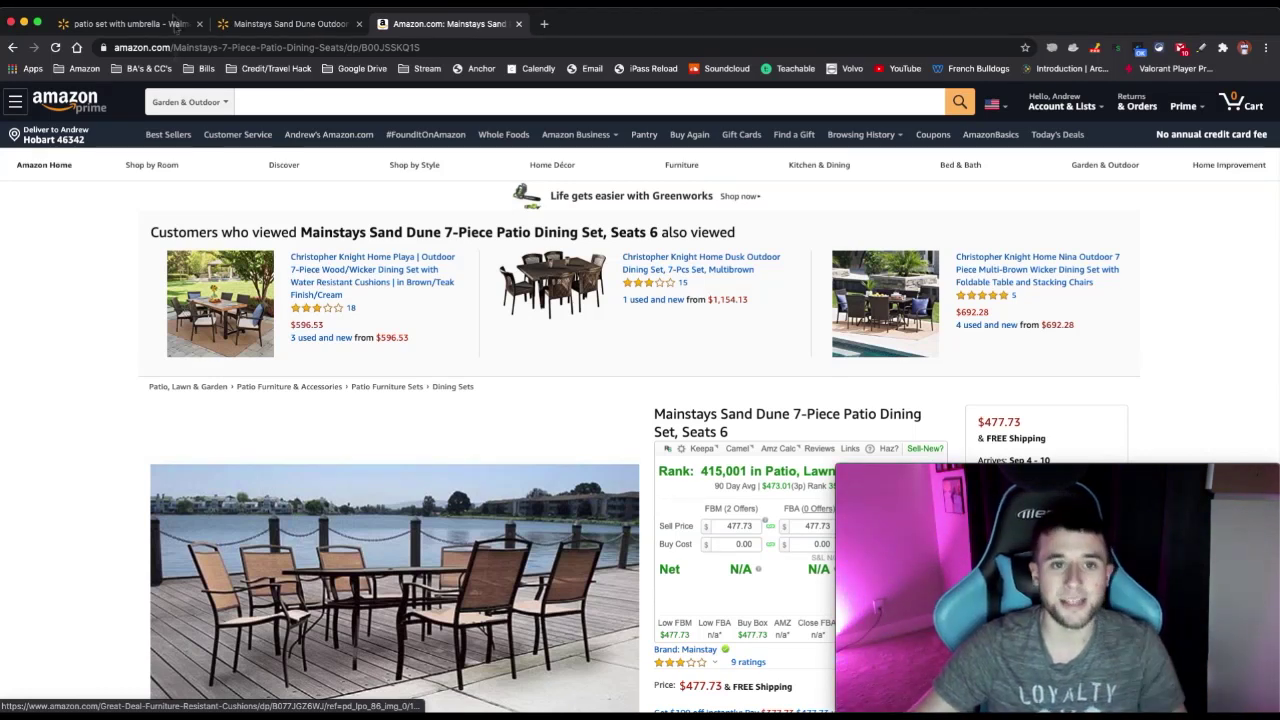
Compare the Sand Dune set's Amazon price of $477.73 with Walmart's $349.97.
left_click(320, 28)
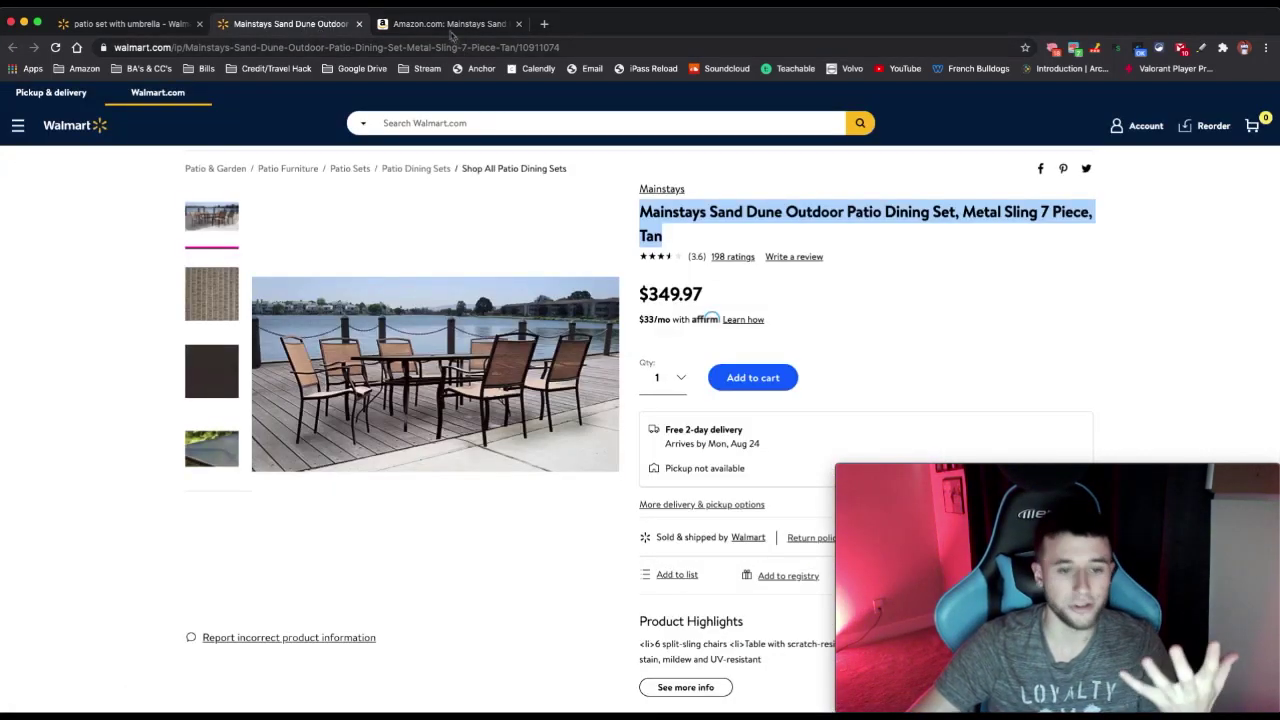
left_click(450, 25)
scroll(451, 167, "down", 5)
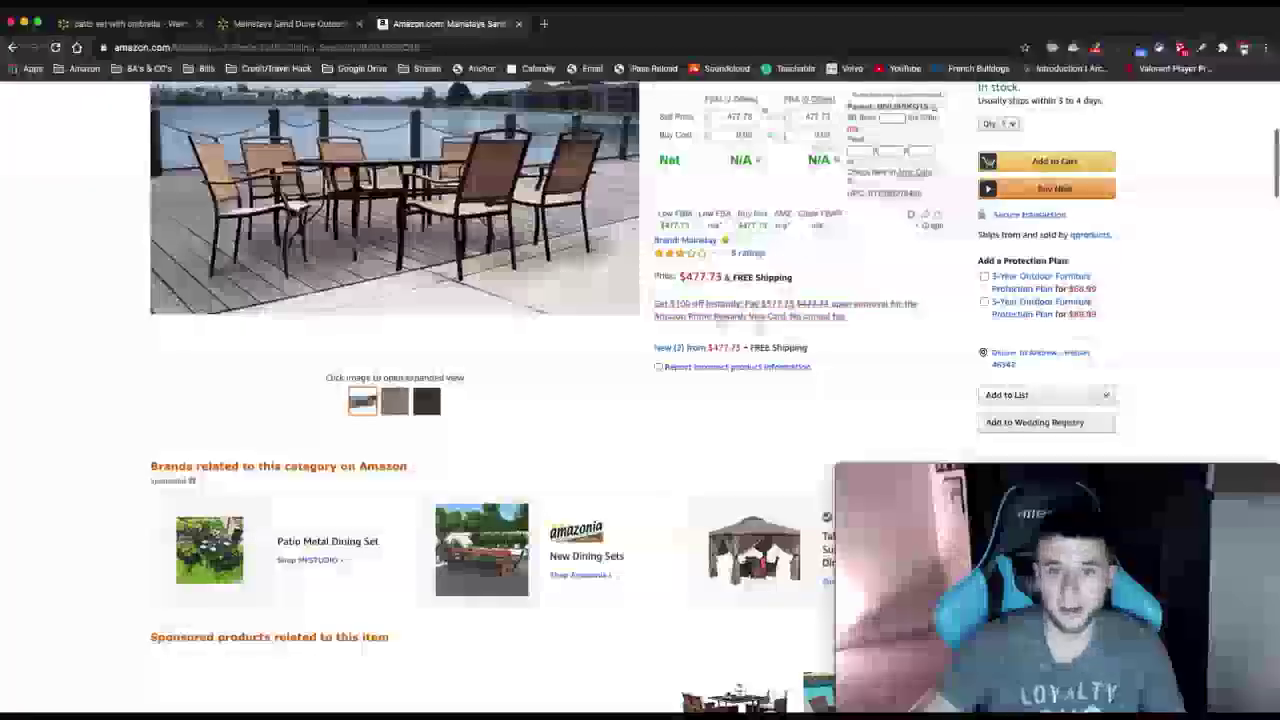
scroll(766, 253, "up", 2)
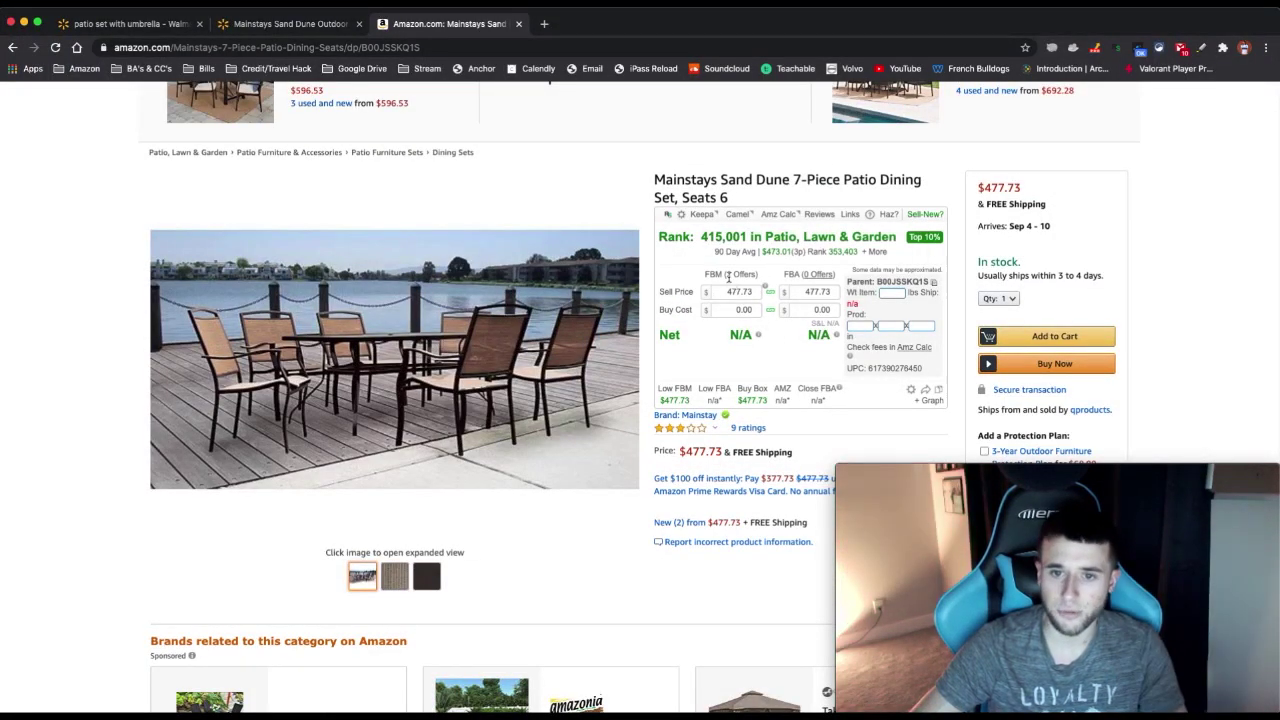
Close the Amazon and Walmart Sand Dune tabs to return to the patio set results.
left_click(518, 24)
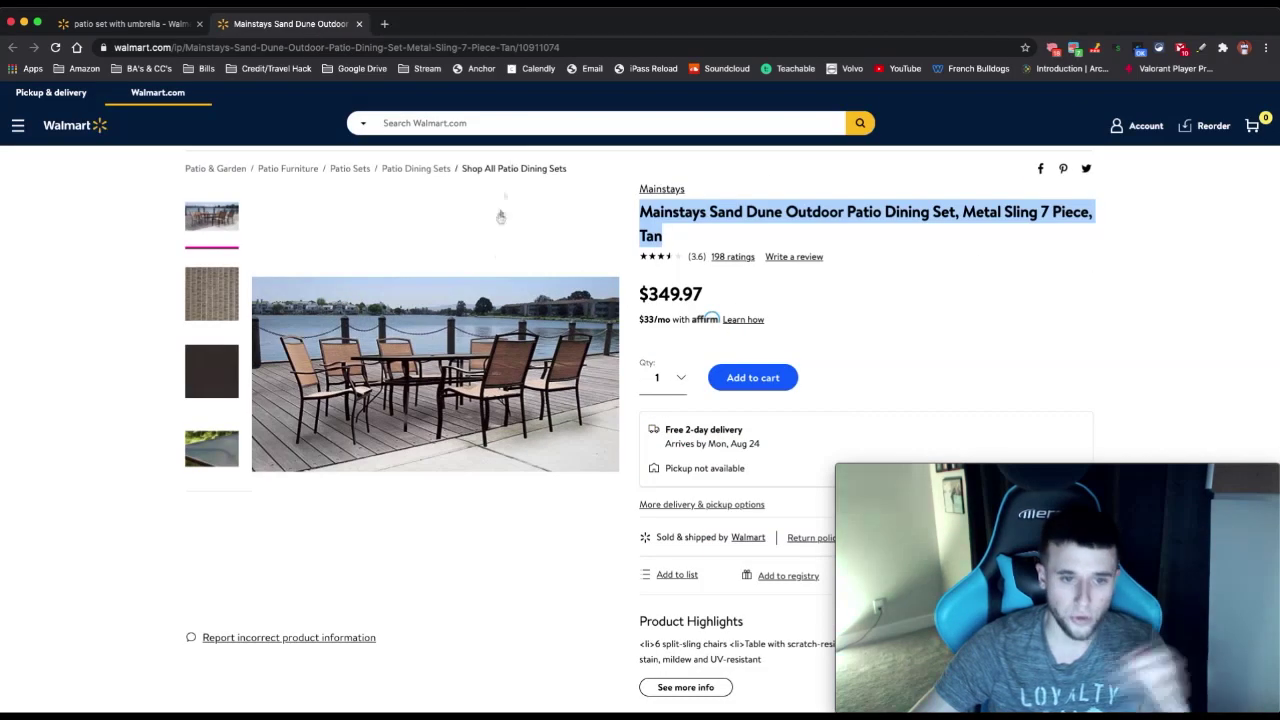
scroll(494, 330, "down", 3)
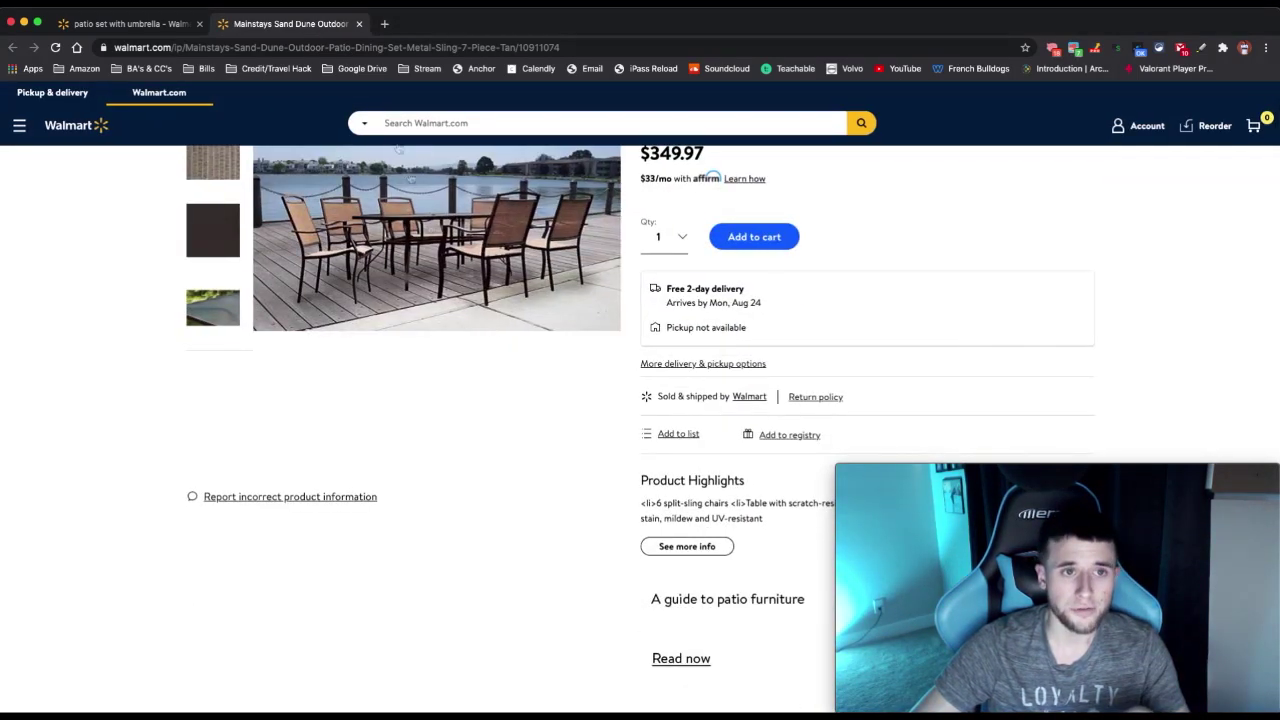
left_click(359, 23)
scroll(550, 327, "down", 2)
scroll(700, 330, "up", 3)
Open the $274.97 Mainstays Forest Hills set in a new tab, then its $331.21 Amazon match.
right_click(845, 362)
left_click(885, 366)
left_click(262, 28)
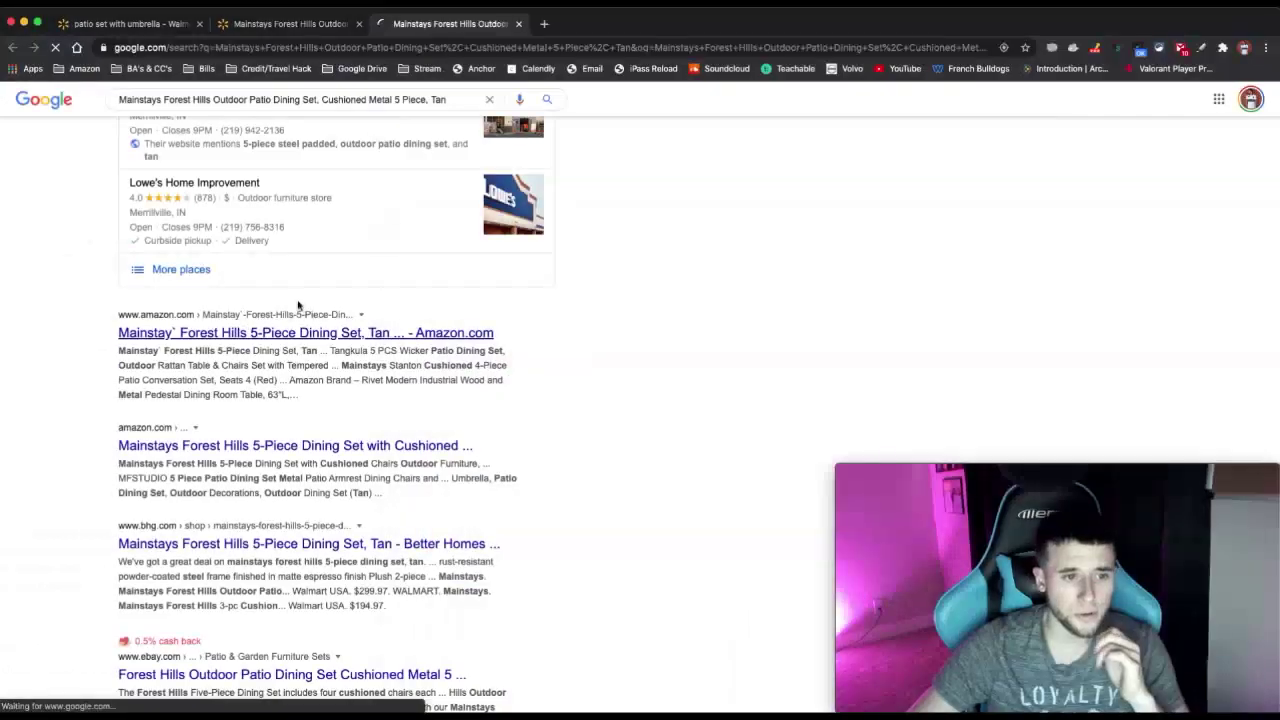
left_click(297, 306)
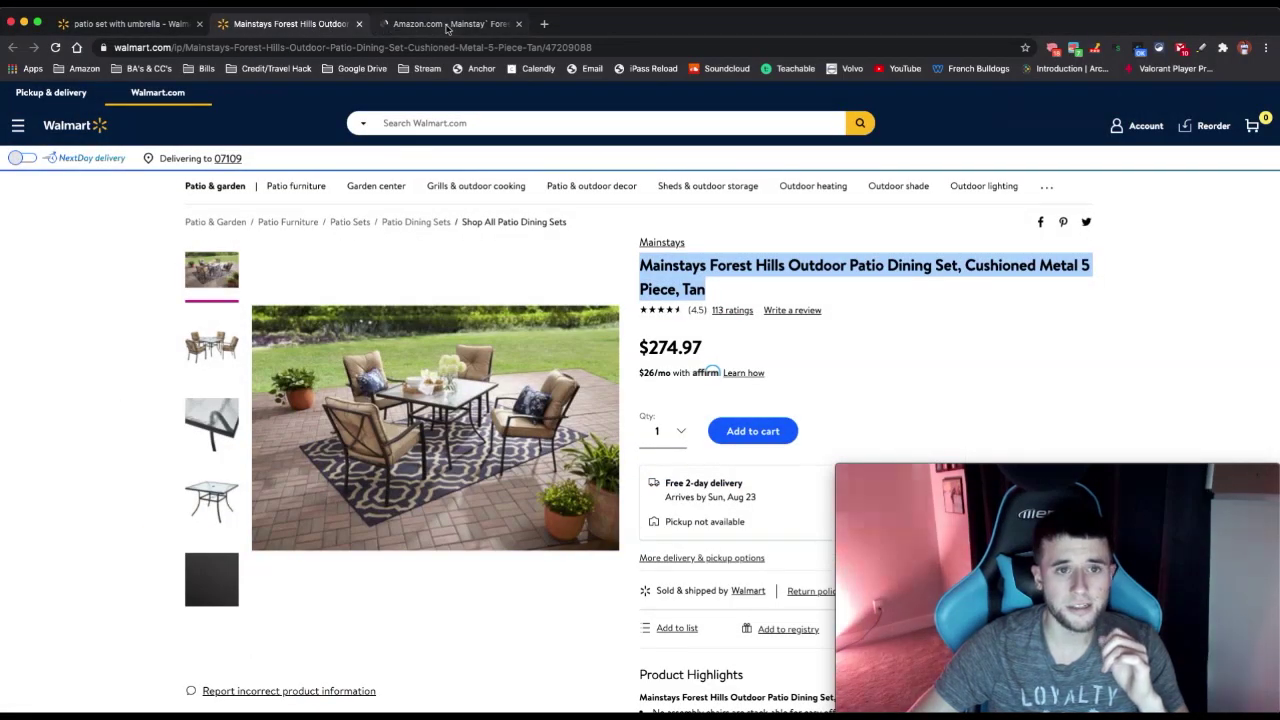
Check the Amazon Forest Hills listing in AMZScout Pro: rank #1,885,577, under 5 monthly sales.
left_click(447, 24)
scroll(689, 517, "down", 3)
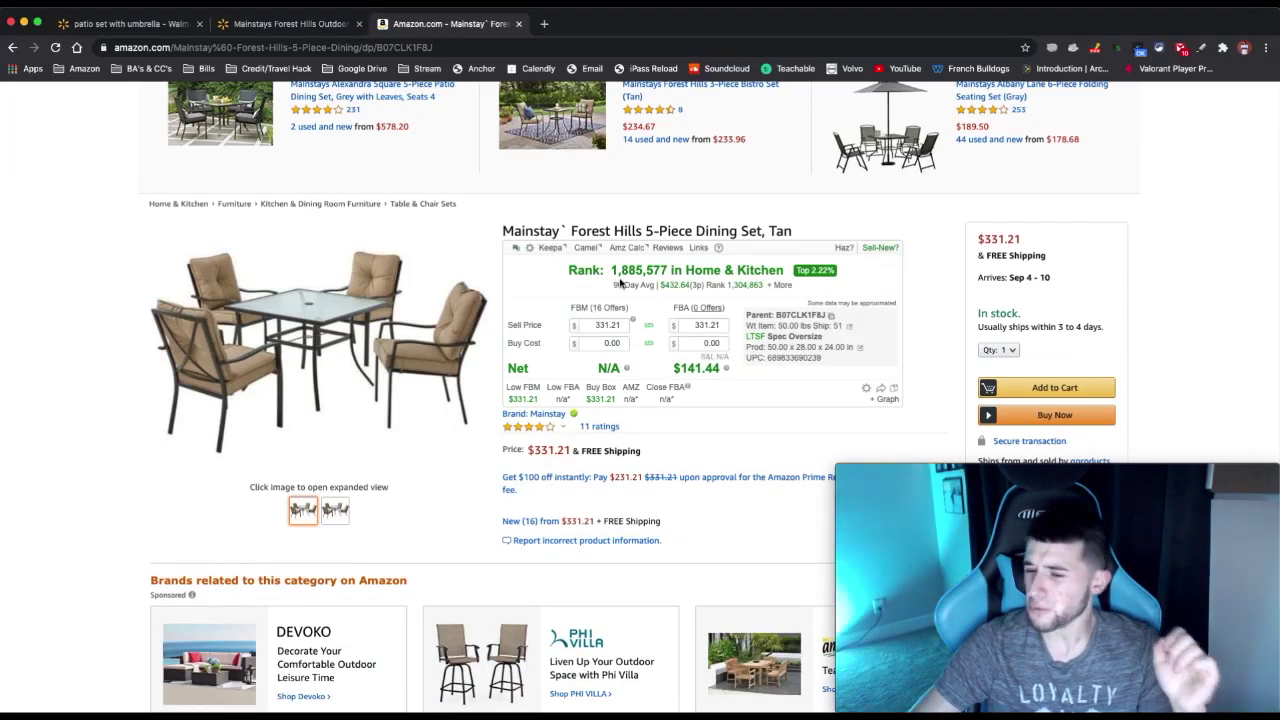
mouse_move(617, 285)
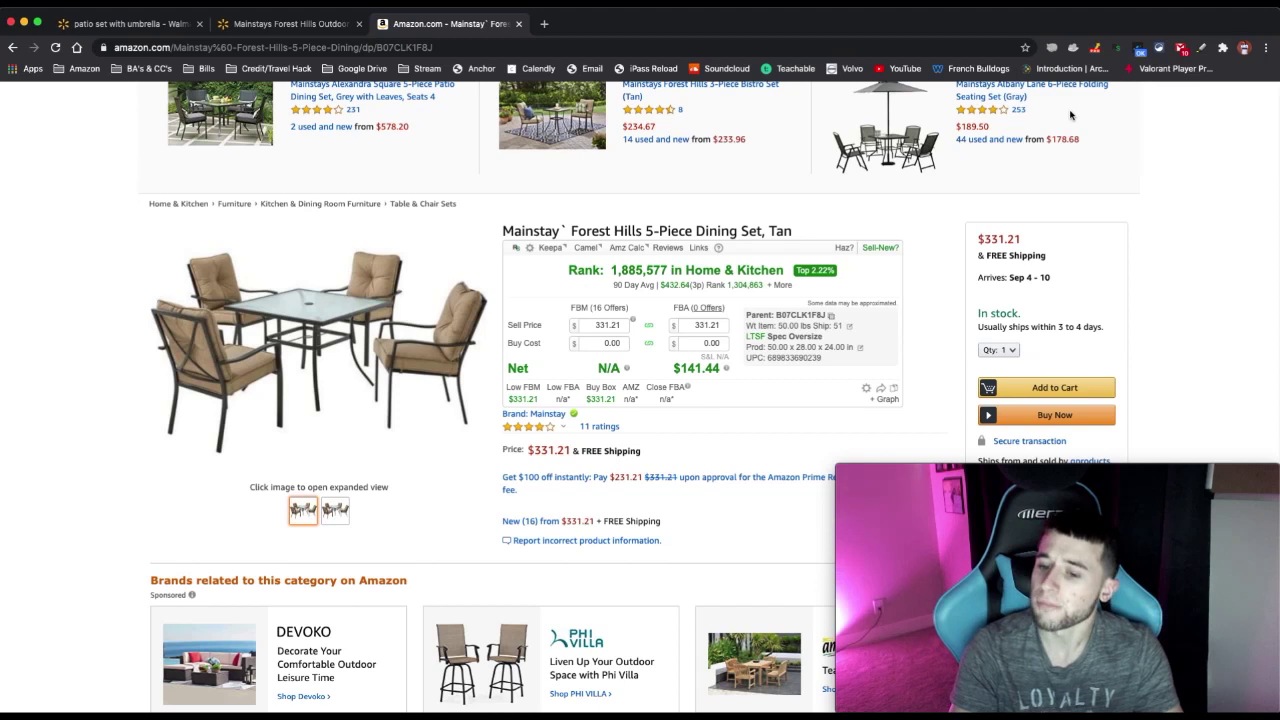
left_click(1096, 50)
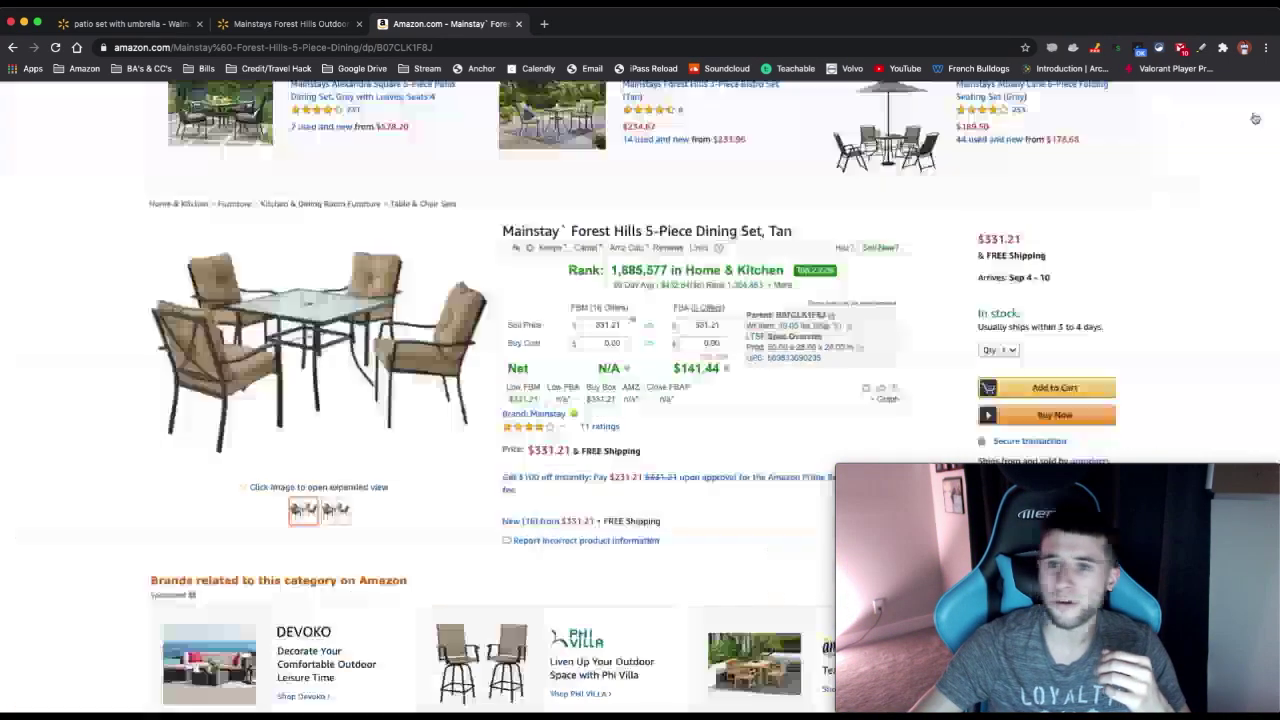
left_click(1257, 111)
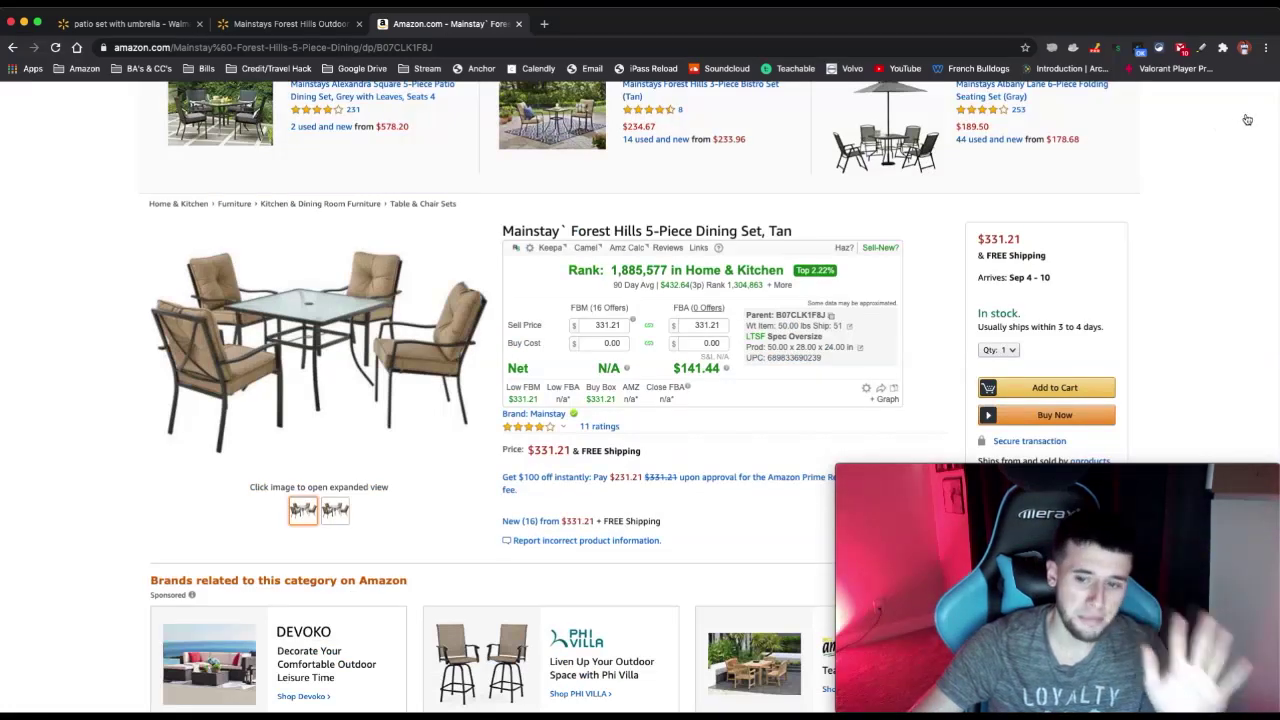
Close the Forest Hills Amazon and Walmart tabs and scroll through the remaining patio set results.
left_click(518, 24)
left_click(358, 24)
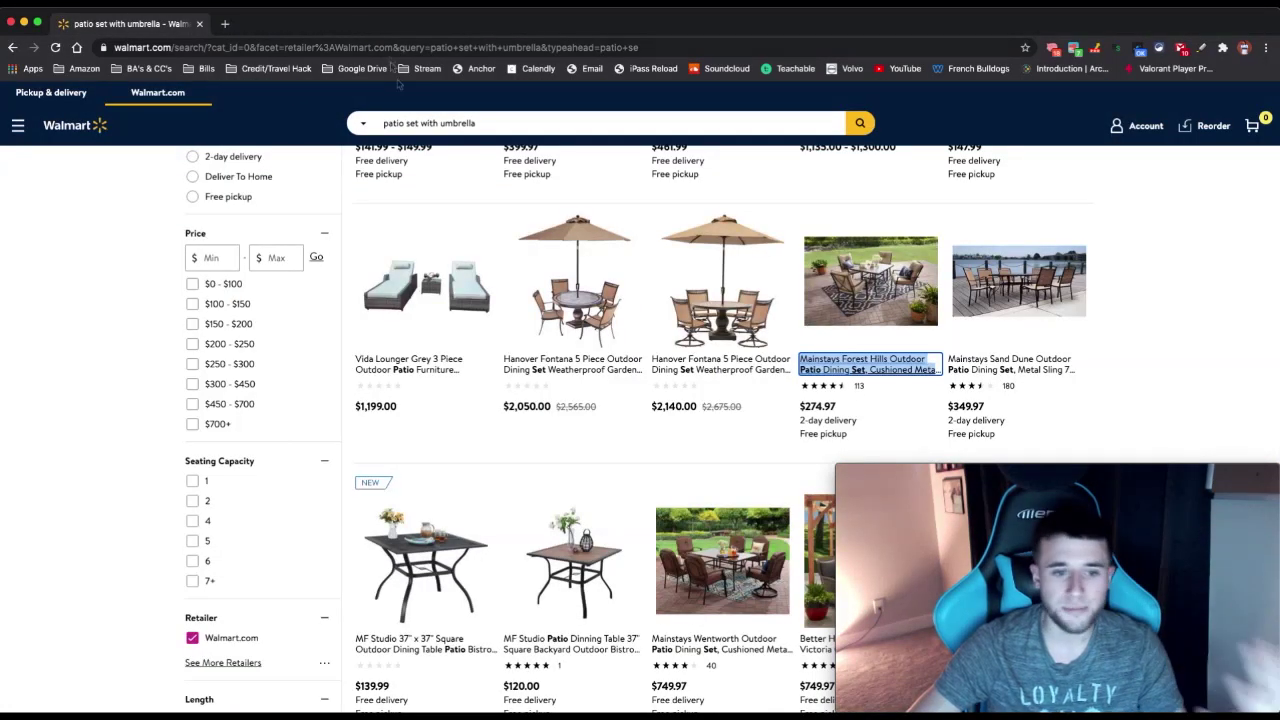
scroll(698, 368, "down", 2)
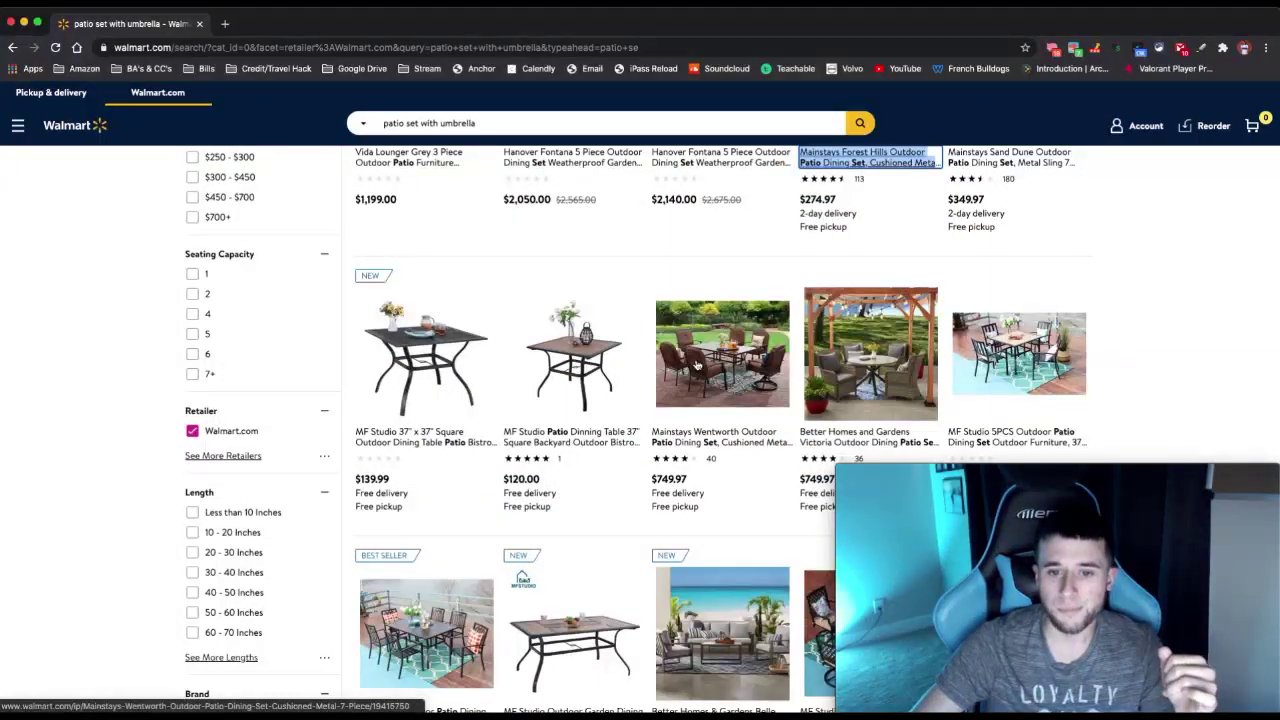
scroll(698, 365, "down", 4)
scroll(698, 365, "down", 1)
scroll(697, 365, "down", 4)
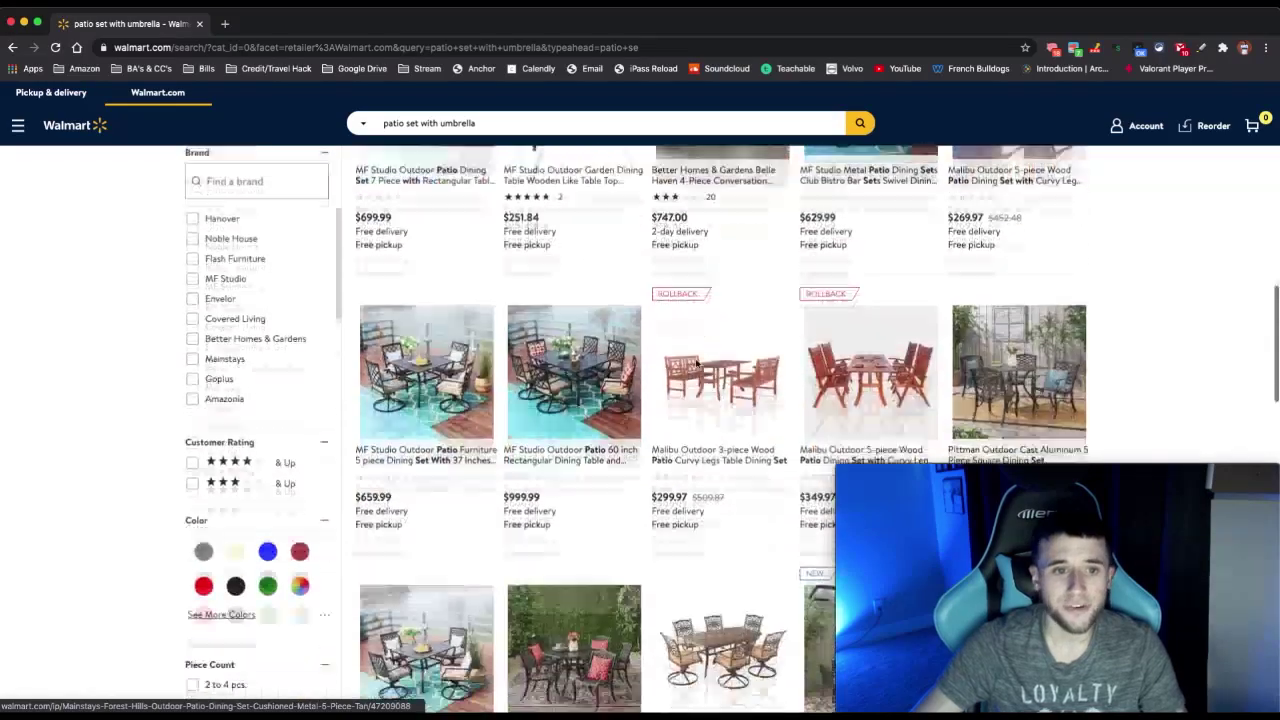
scroll(697, 365, "down", 8)
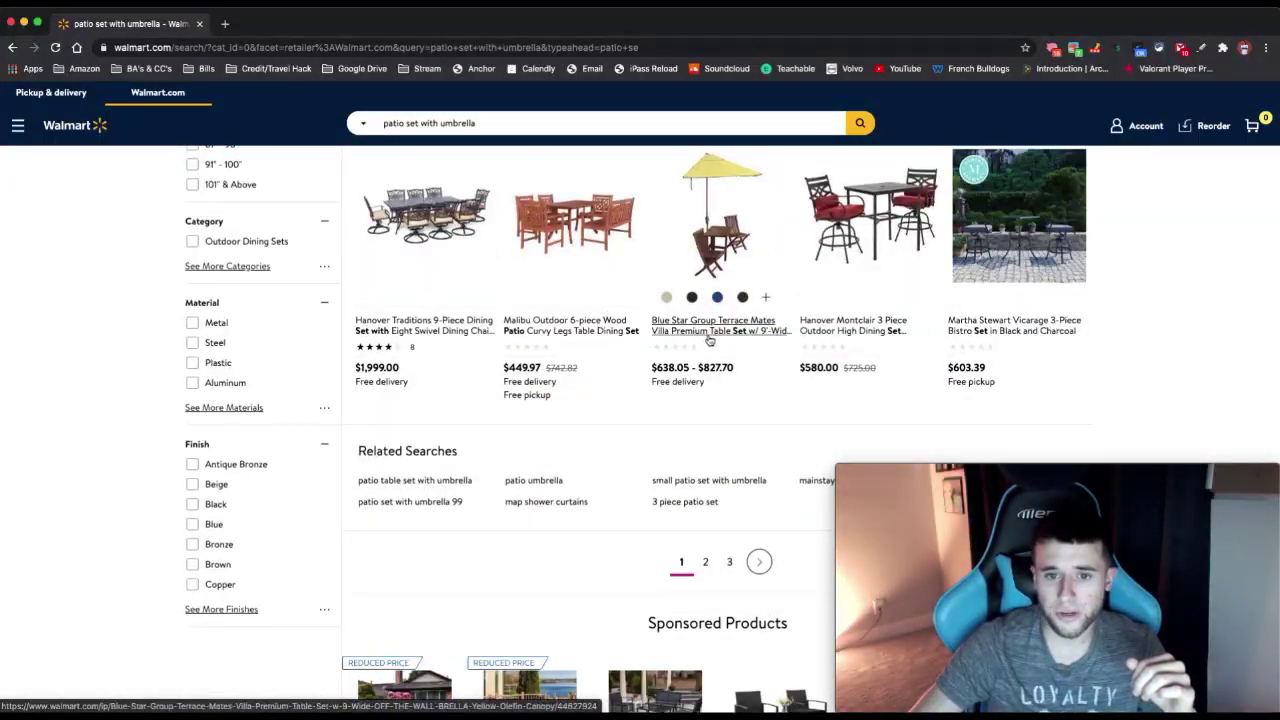
Go back twice to return to the Walmart homepage.
scroll(213, 210, "up", 15)
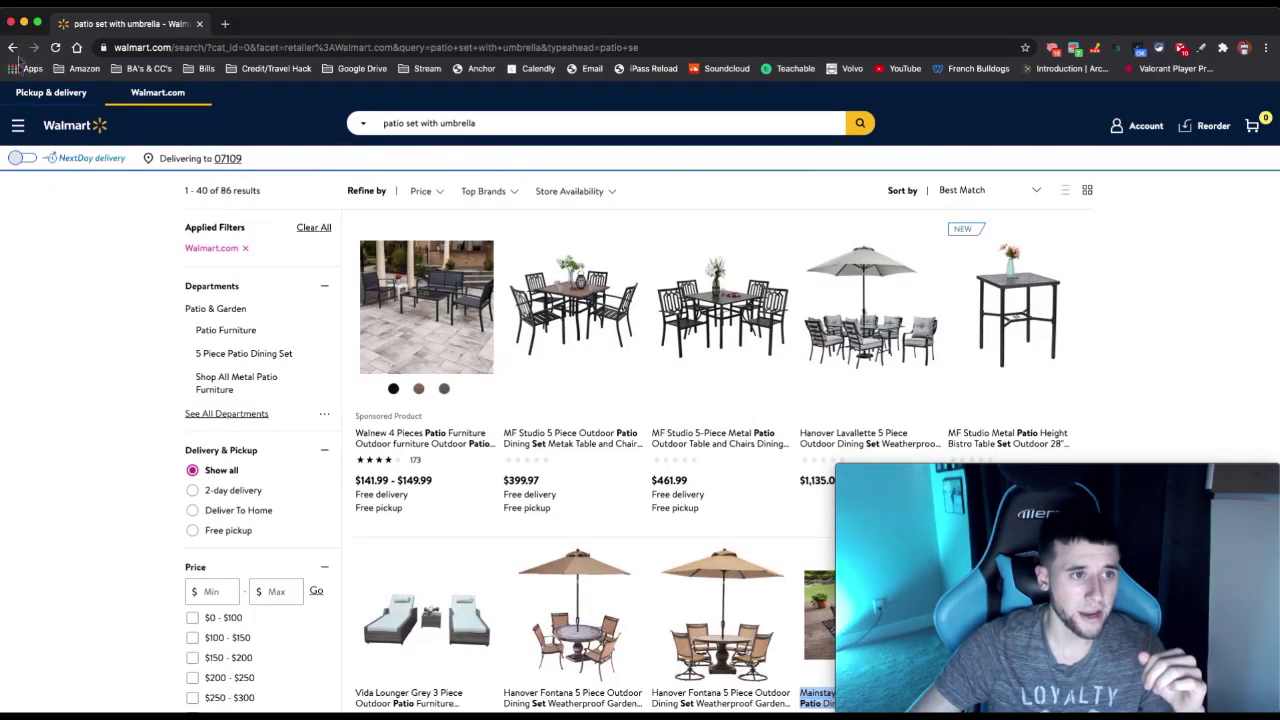
left_click(13, 47)
left_click(13, 47)
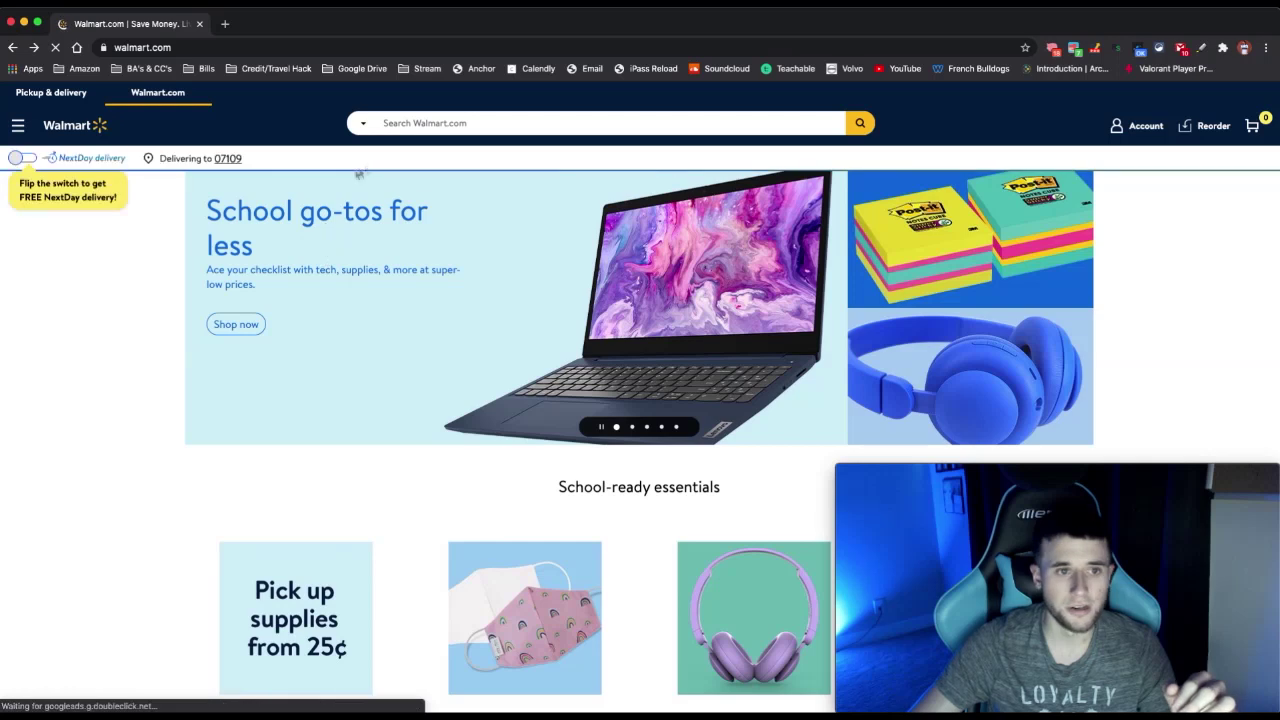
Show recent Walmart searches such as 'patio set with umbrella' and 'mainstays'.
left_click(392, 122)
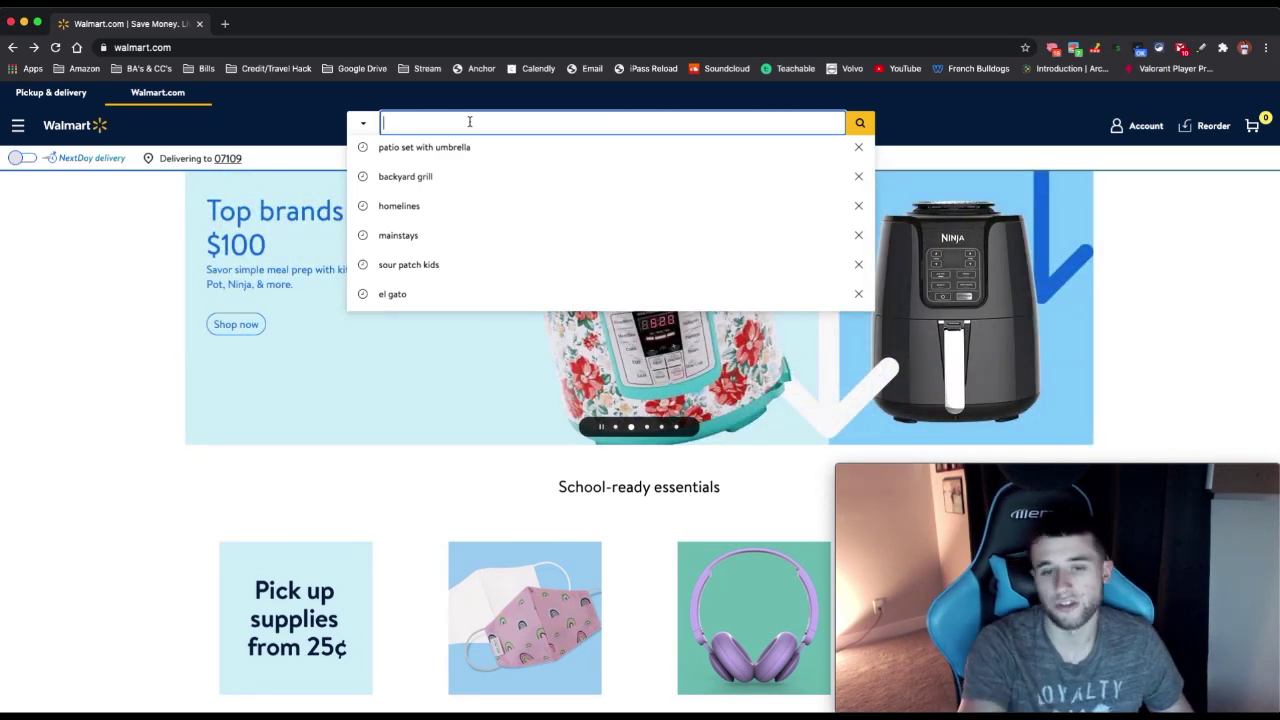
Open the Better Homes & Gardens shop from Home, Furniture & Appliances in the departments menu.
left_click(18, 125)
scroll(97, 480, "down", 3)
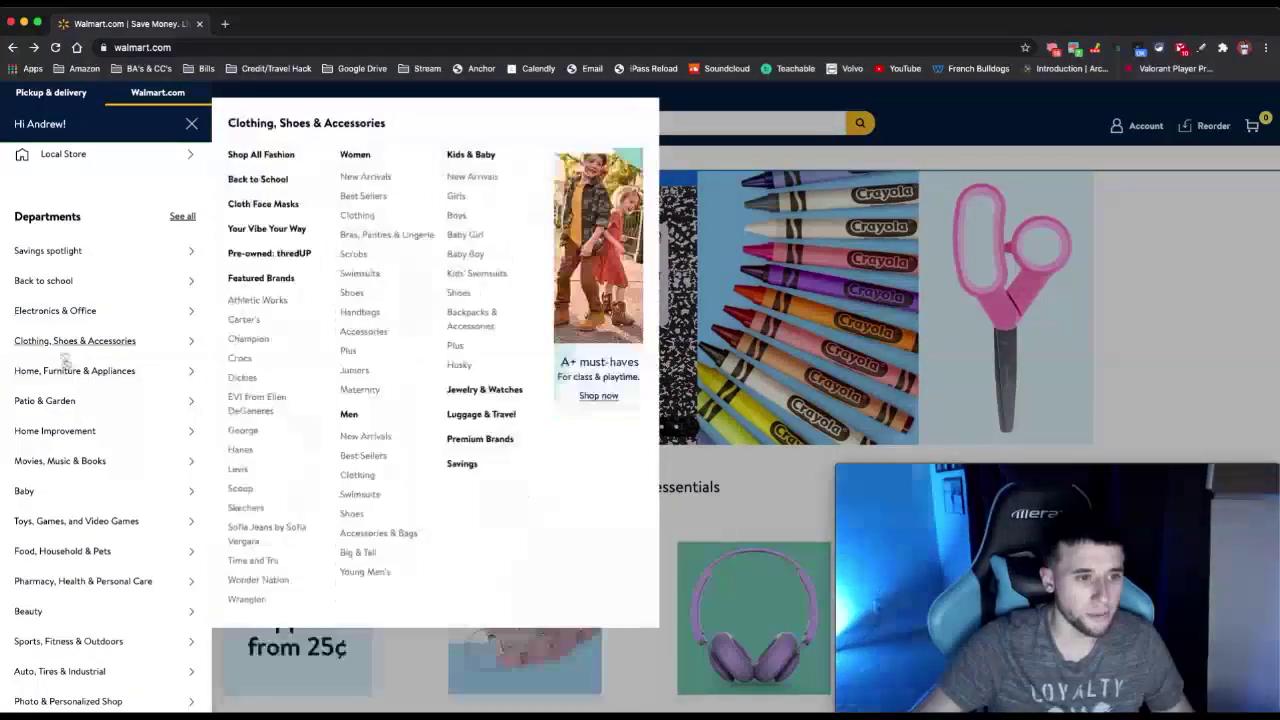
mouse_move(68, 375)
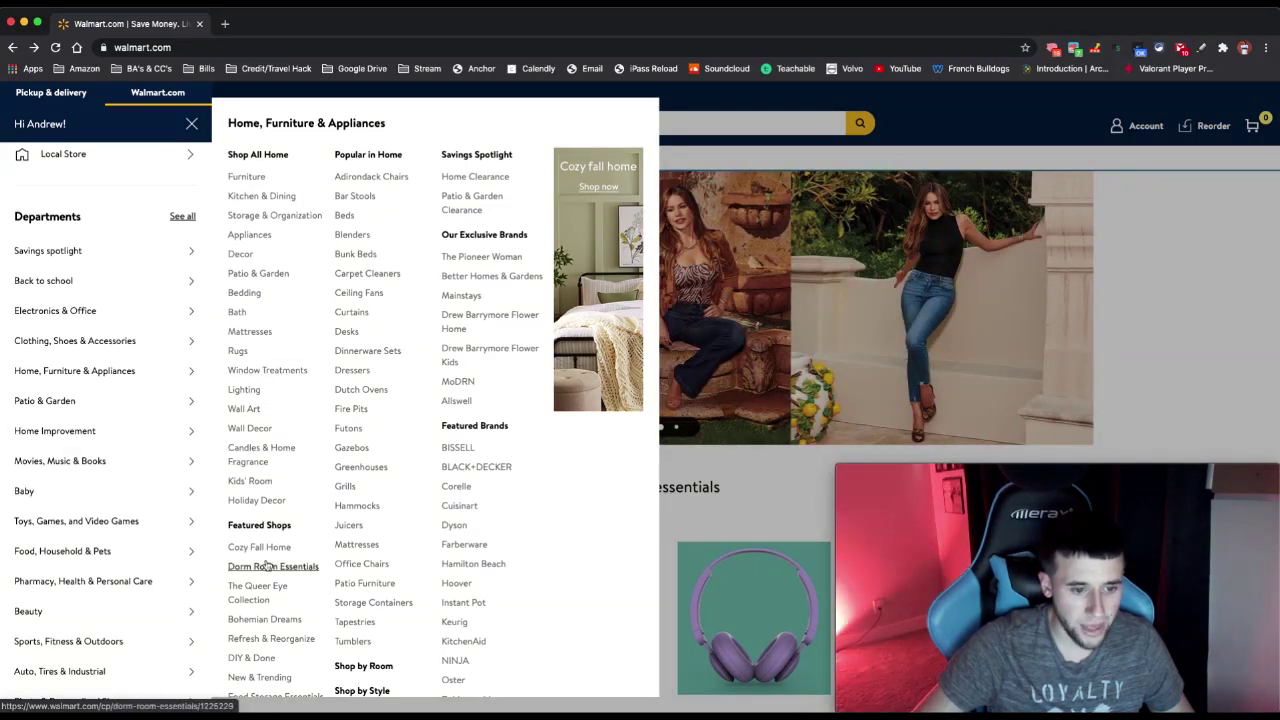
scroll(260, 520, "down", 3)
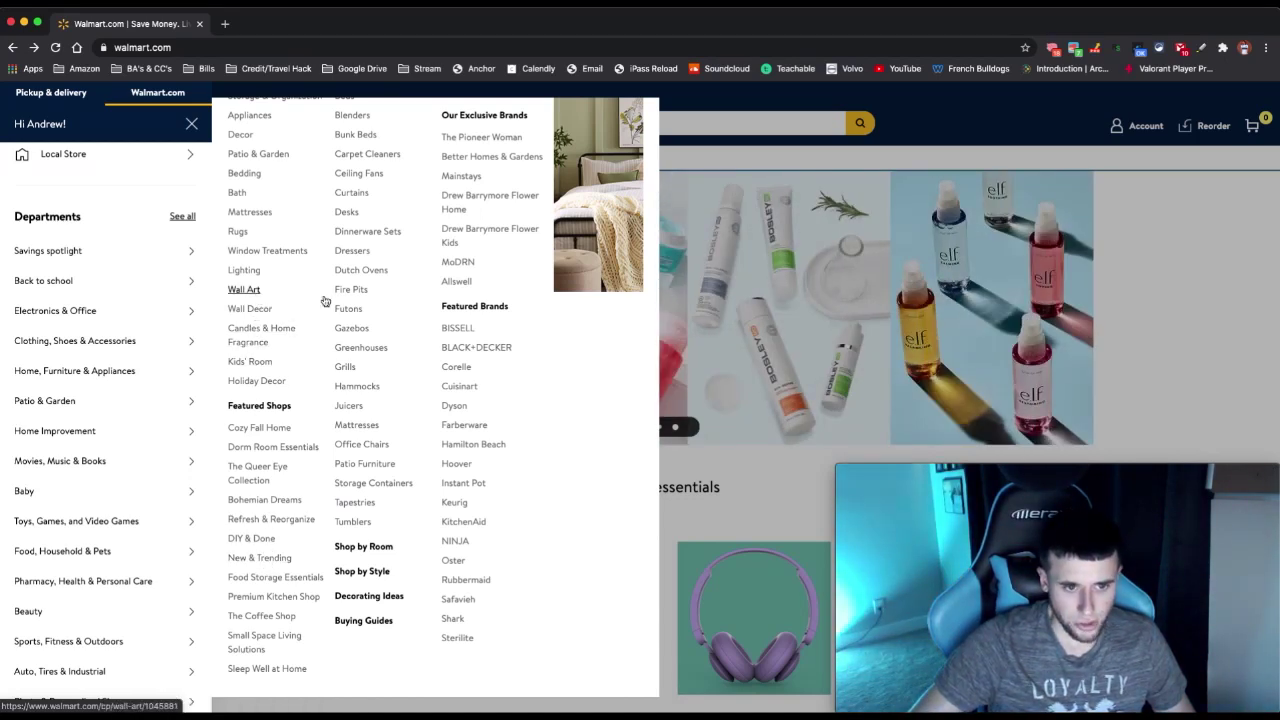
scroll(325, 301, "up", 1)
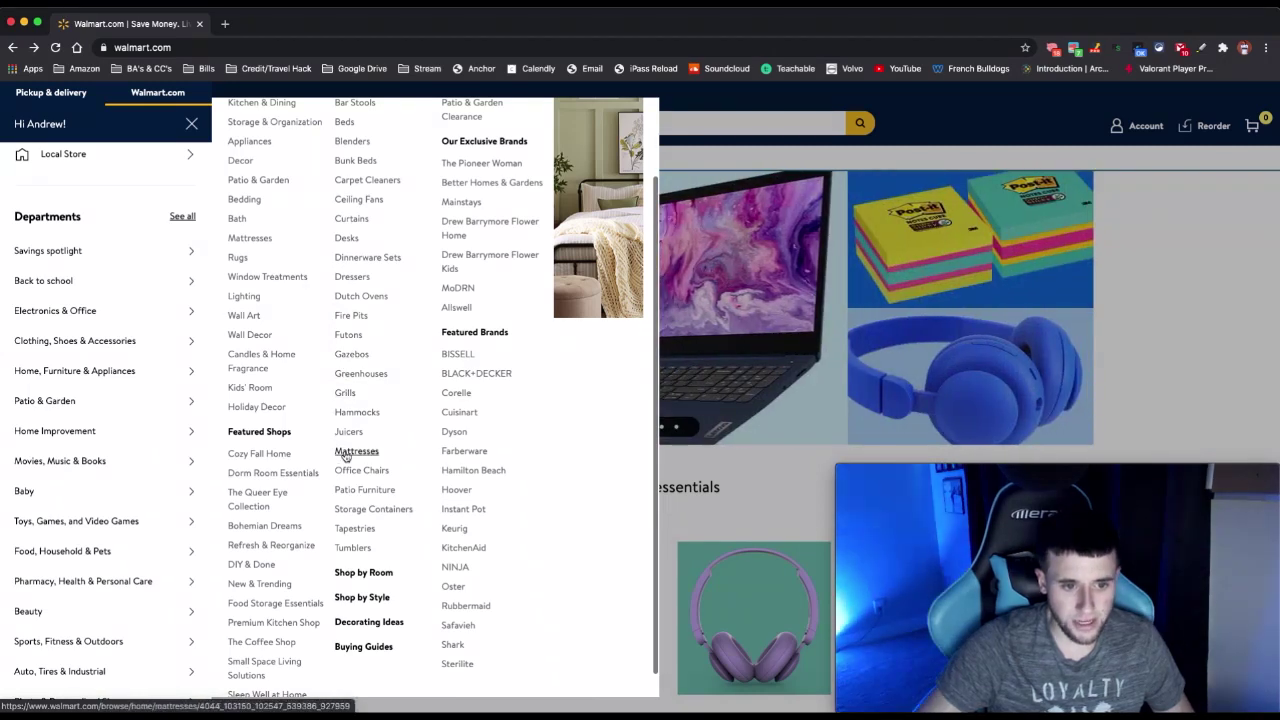
scroll(345, 452, "up", 1)
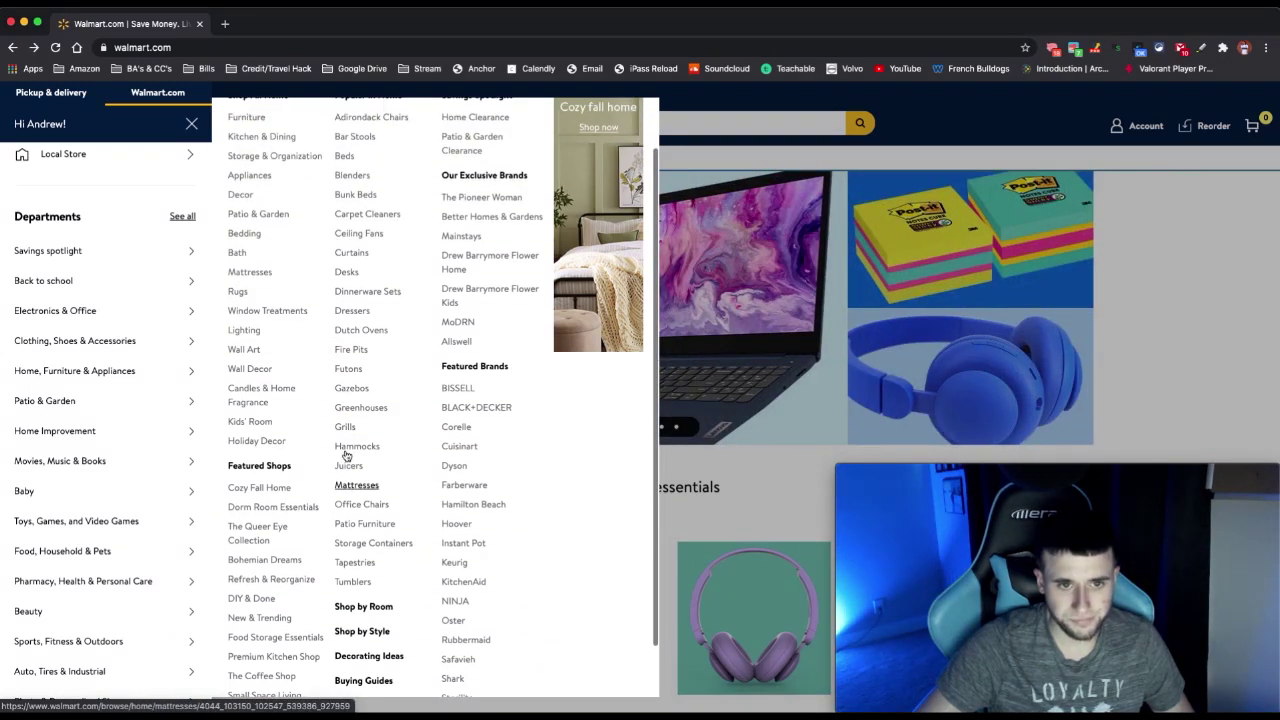
left_click(490, 215)
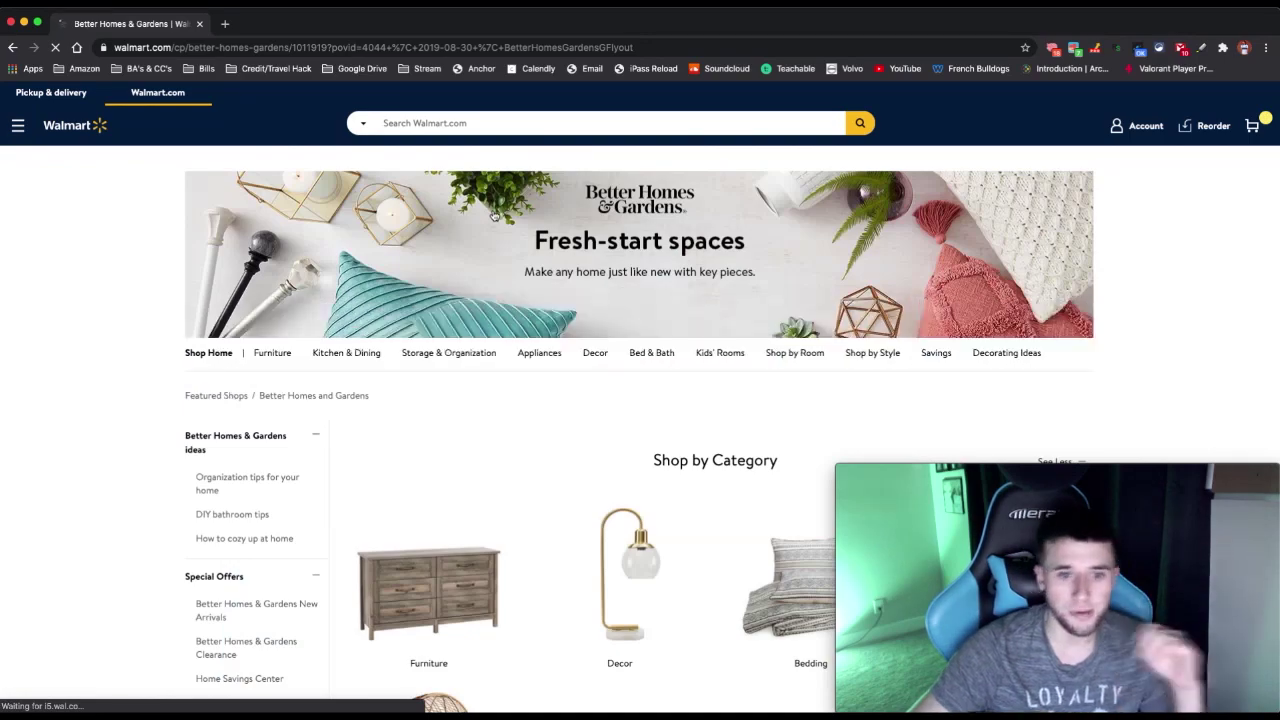
Open the Better Homes & Gardens Modern Farmhouse Armoire, Rustic Gray Finish in a new tab from Furniture.
scroll(487, 278, "down", 5)
left_click(446, 215)
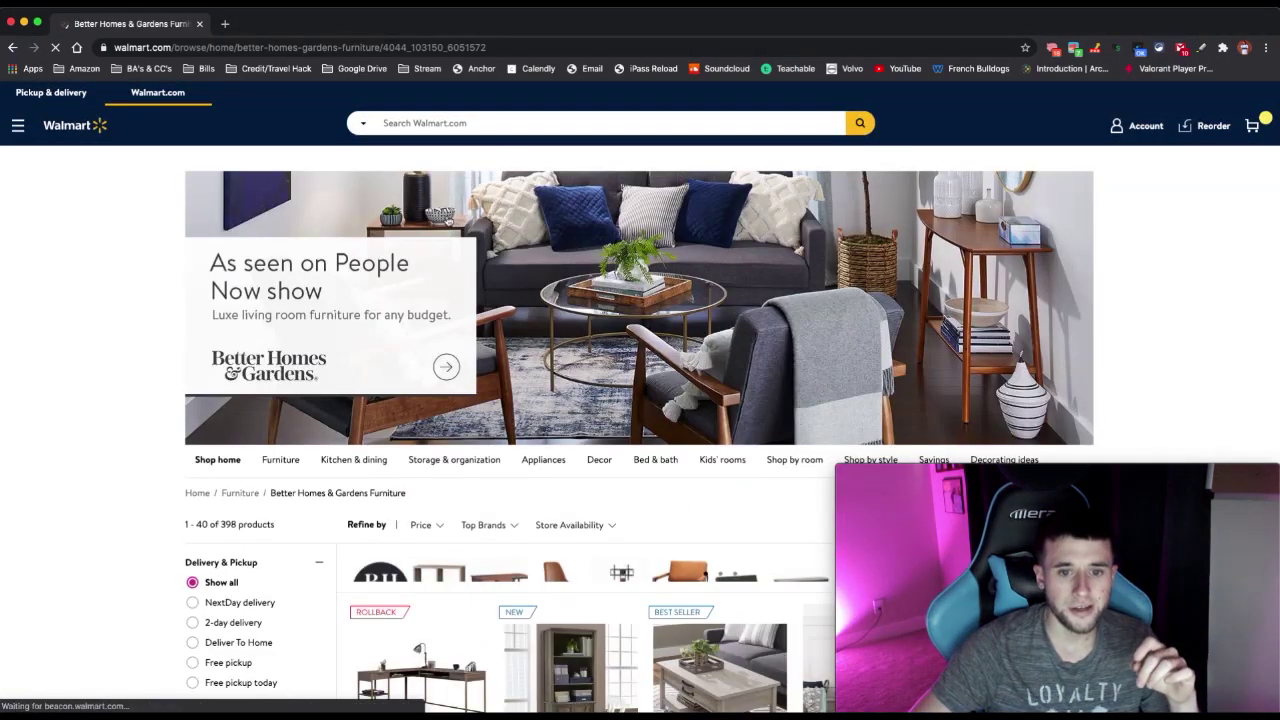
scroll(446, 218, "down", 5)
right_click(1020, 306)
left_click(1045, 318)
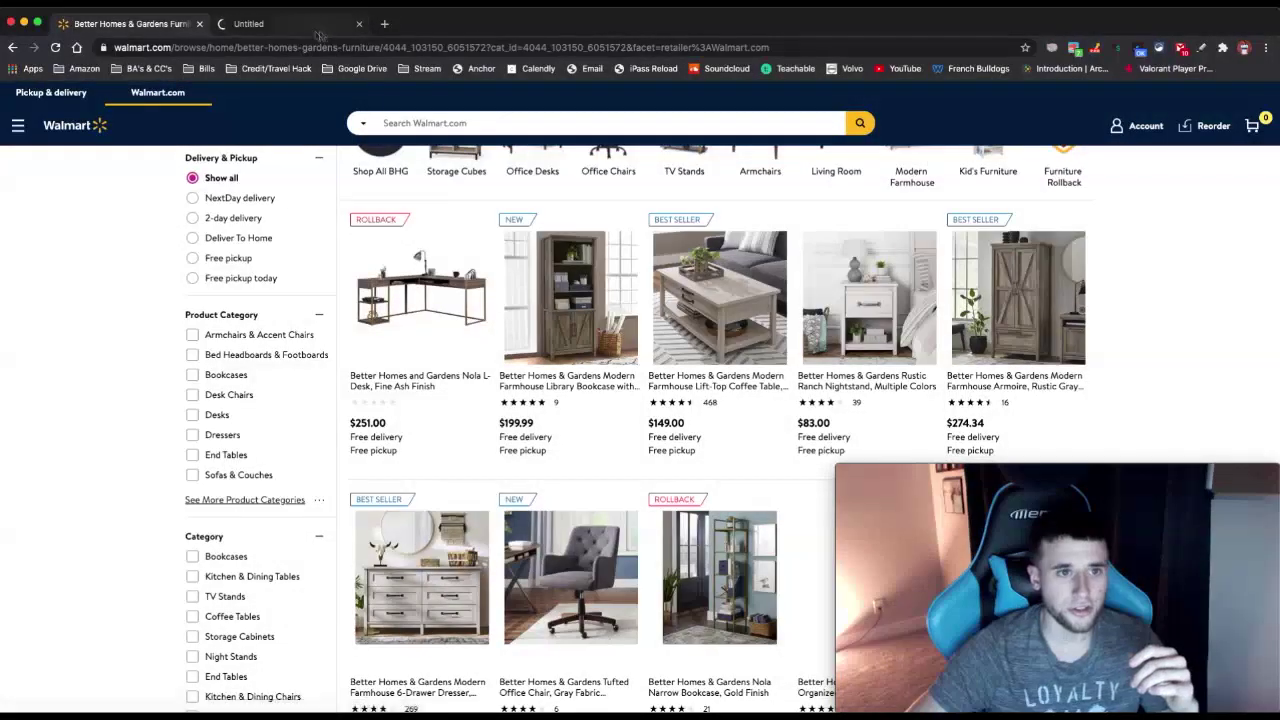
key("ctrl+Tab")
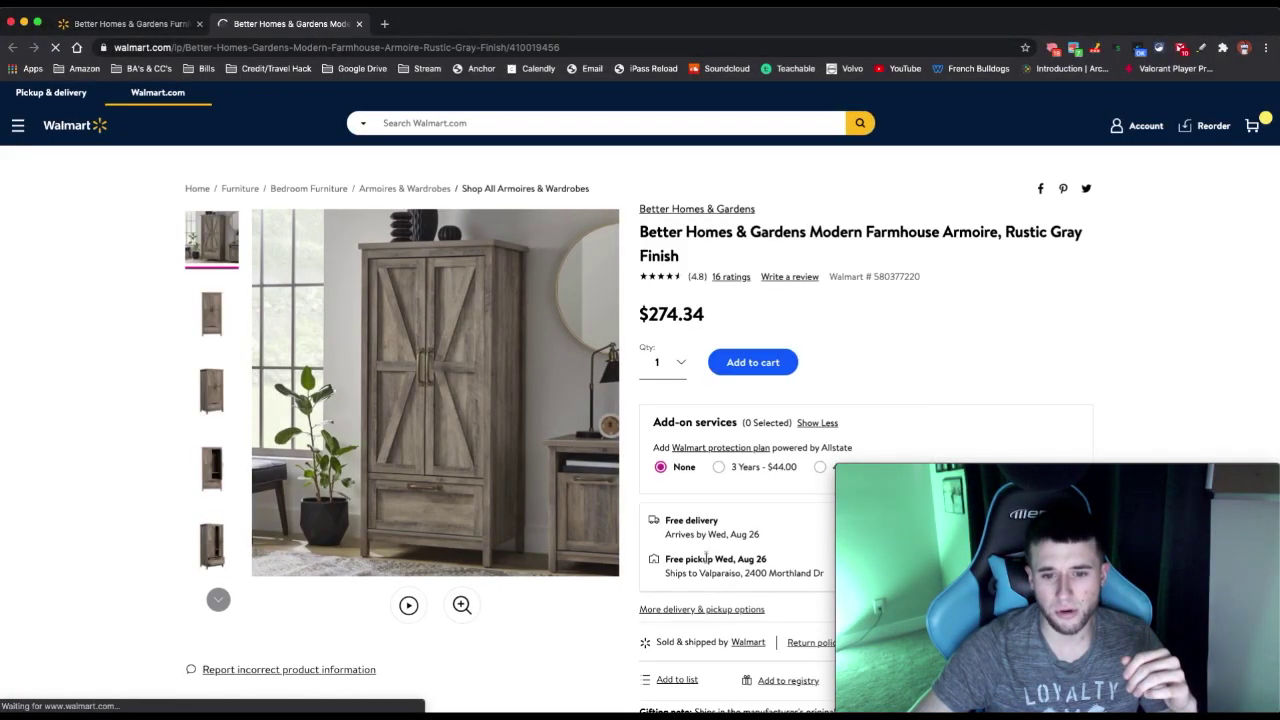
Google the armoire title, review the Amazon storage cabinet match, then close that tab.
triple_click(671, 318)
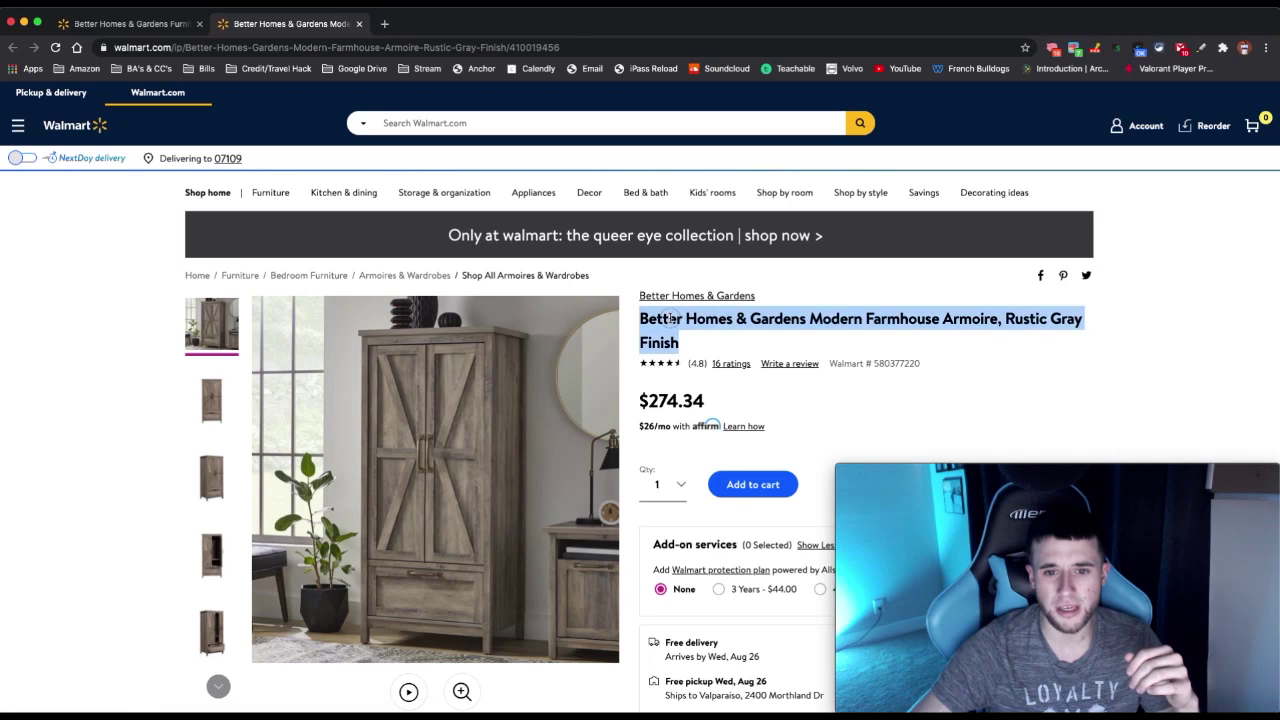
right_click(666, 314)
left_click(708, 353)
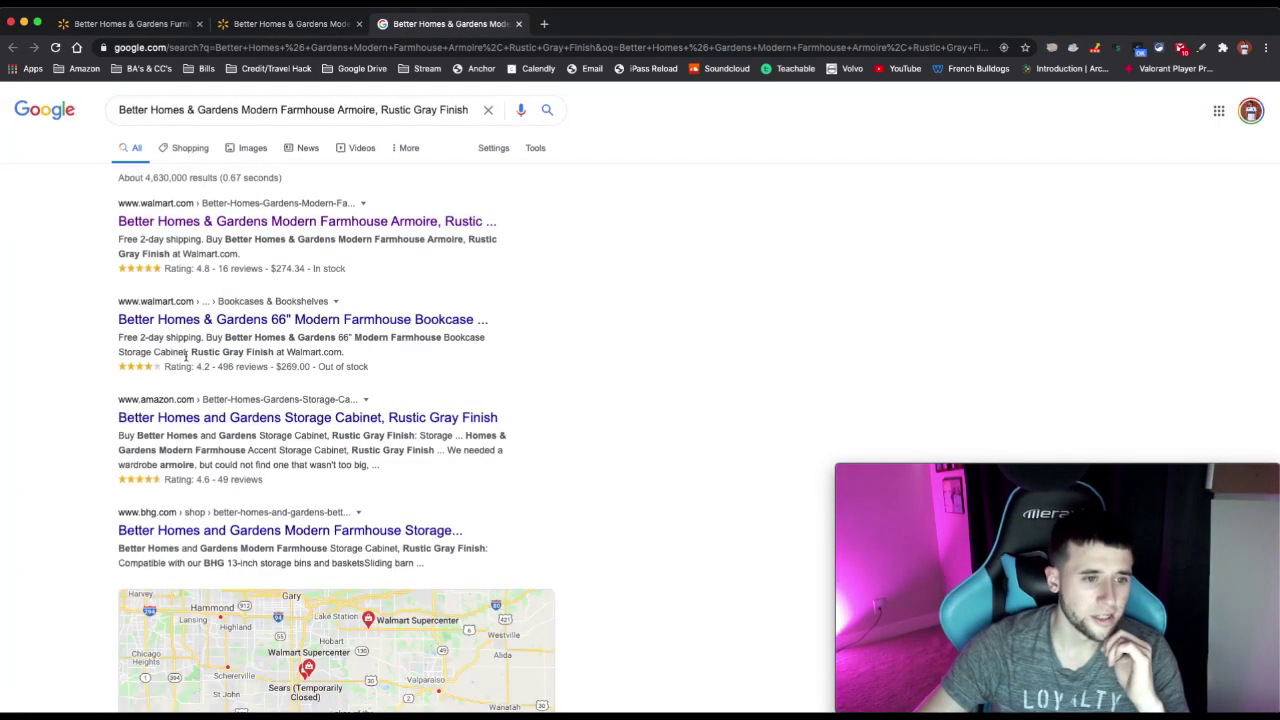
left_click(171, 417)
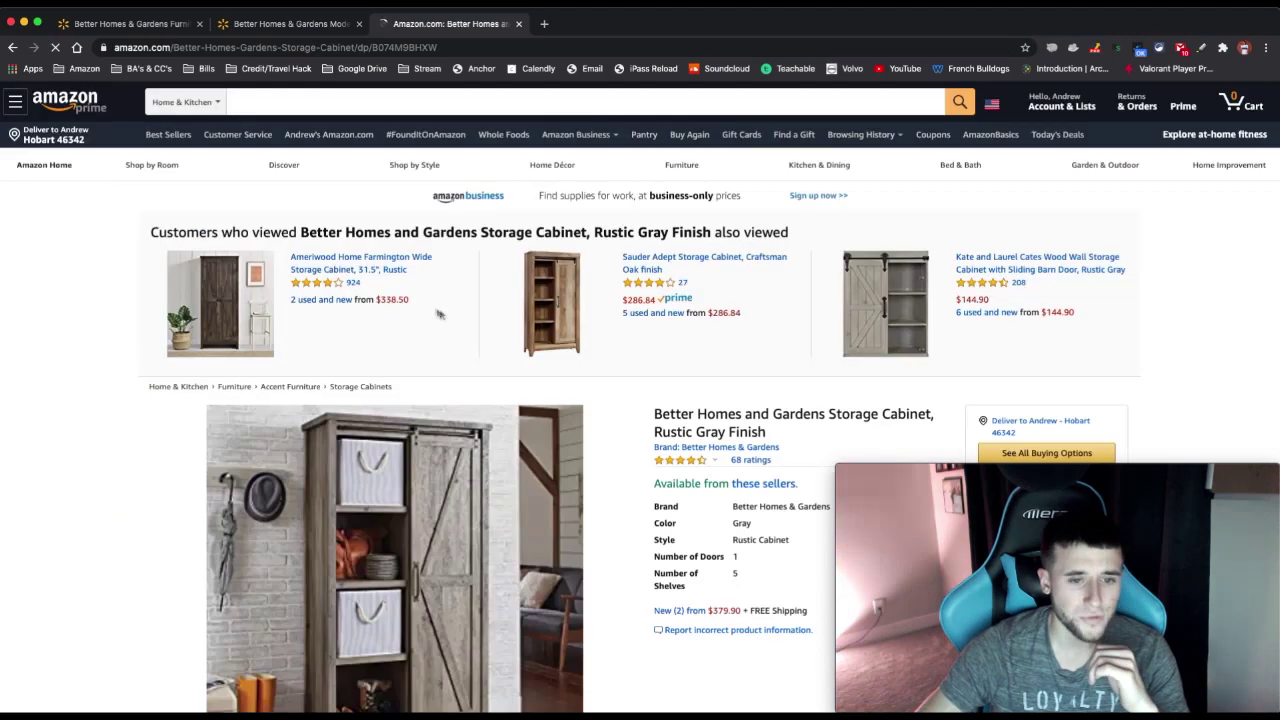
scroll(480, 455, "down", 3)
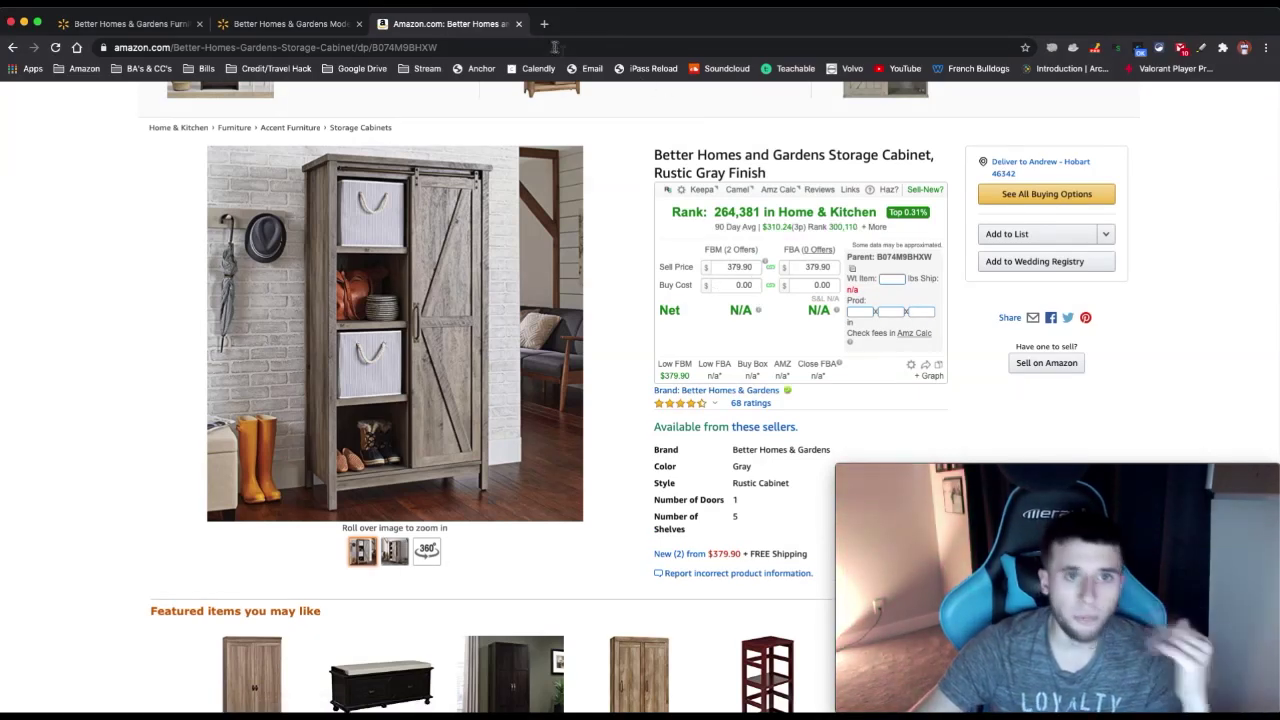
left_click(520, 25)
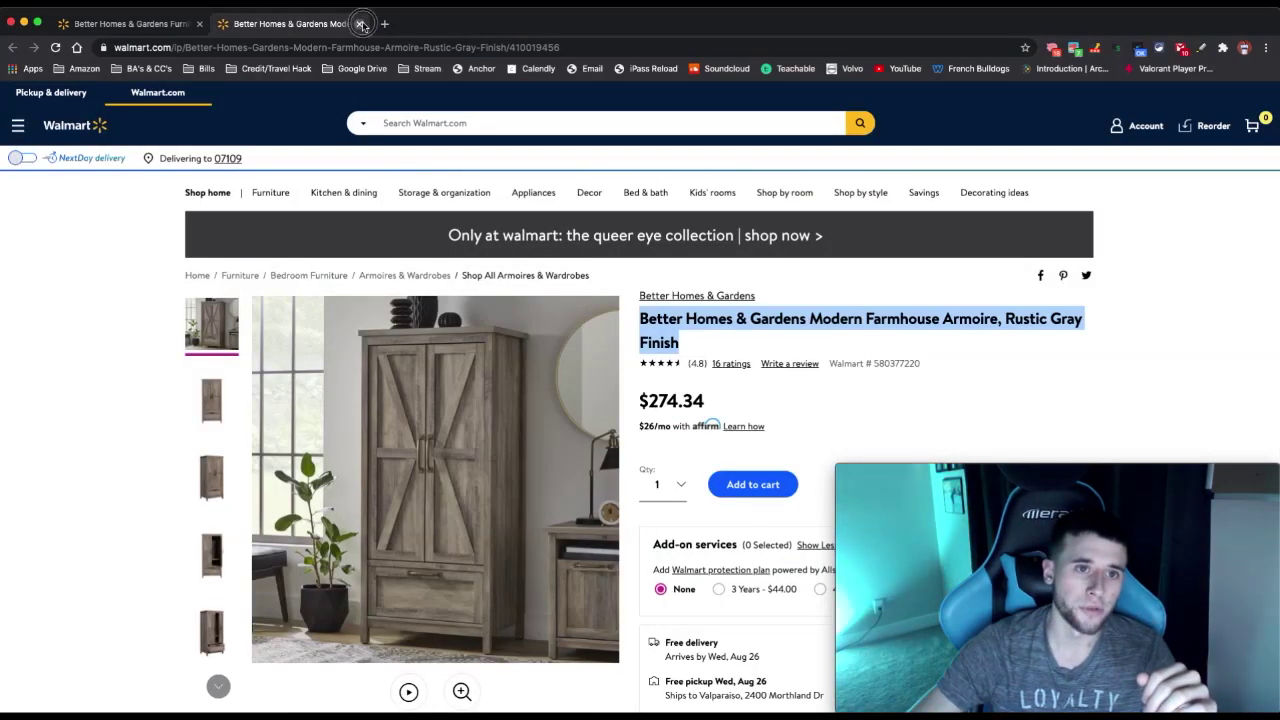
Close the armoire page and glance at the Rustic Ranch Nightstand before returning to the furniture listing.
left_click(358, 23)
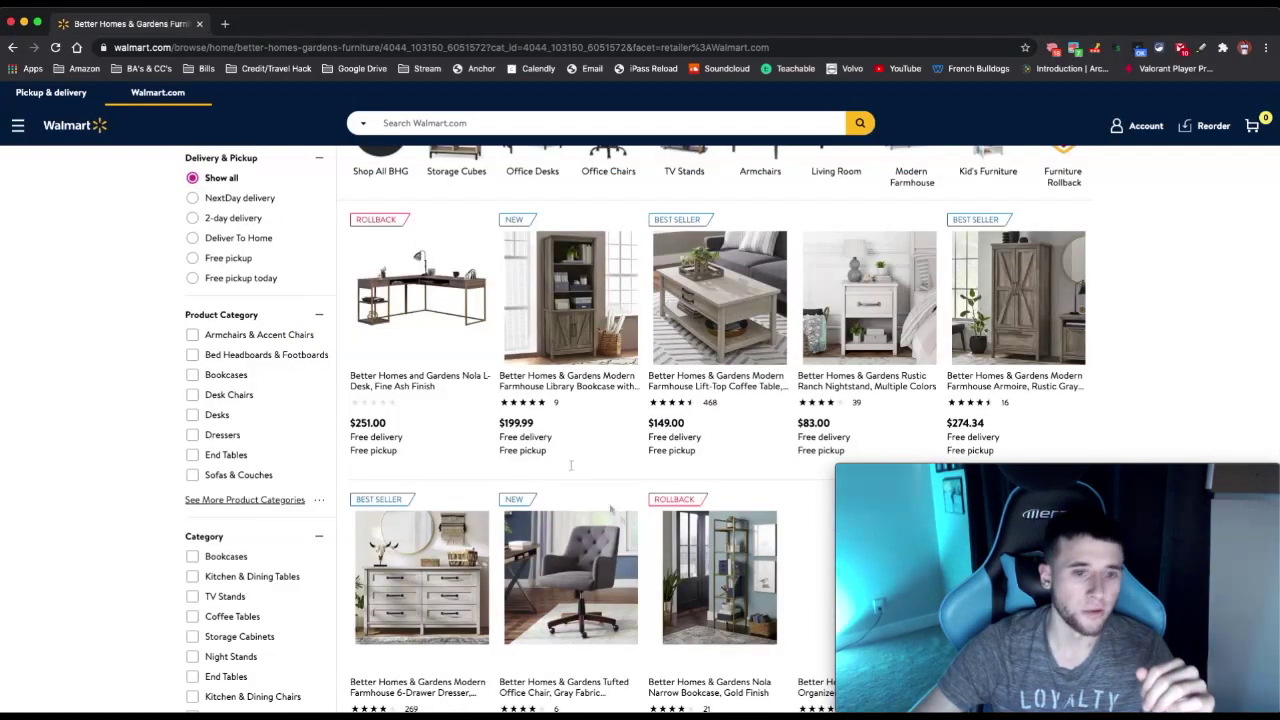
left_click(853, 306)
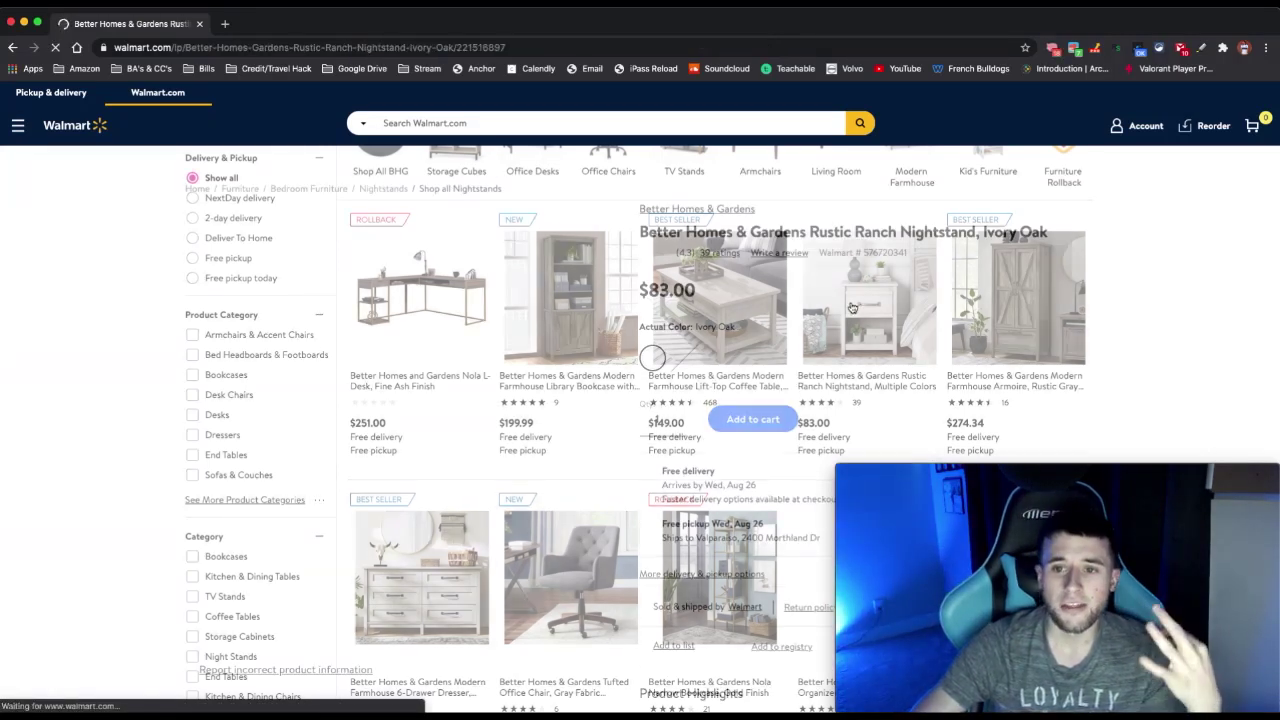
left_click(12, 47)
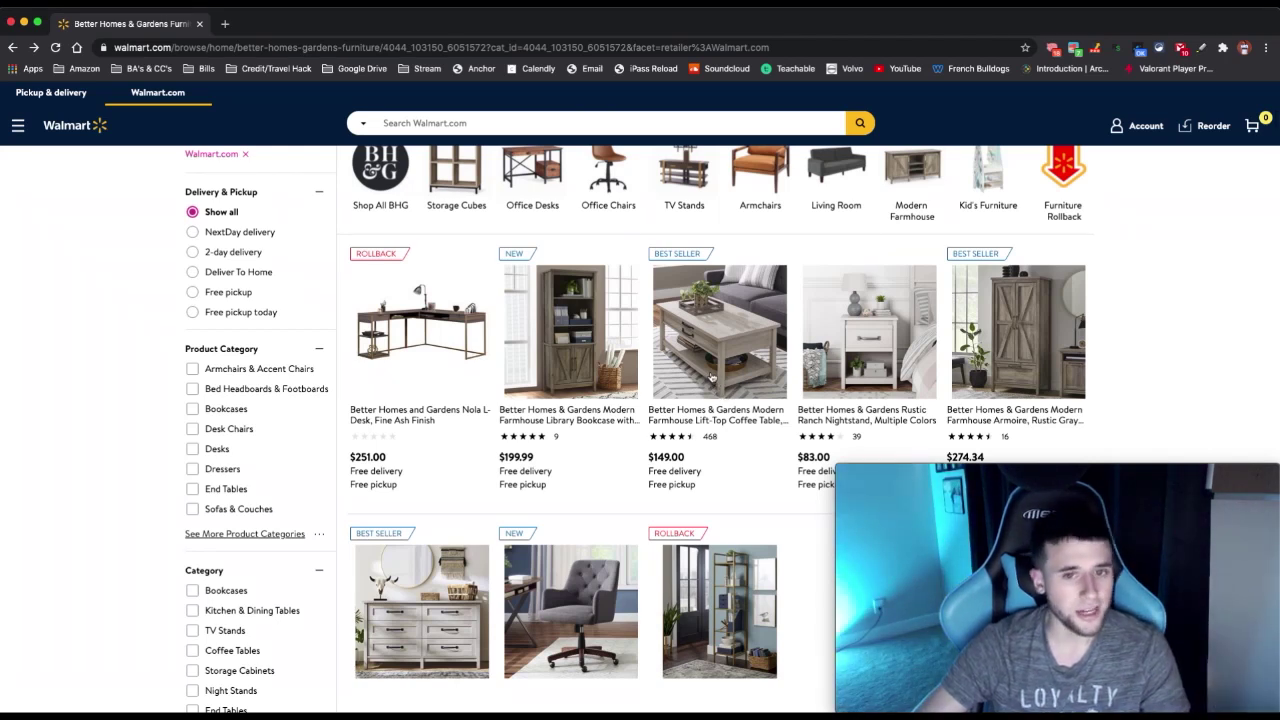
Open the Modern Farmhouse Lift Top Coffee Table and Google-search its full title to find it on Amazon.
left_click(712, 376)
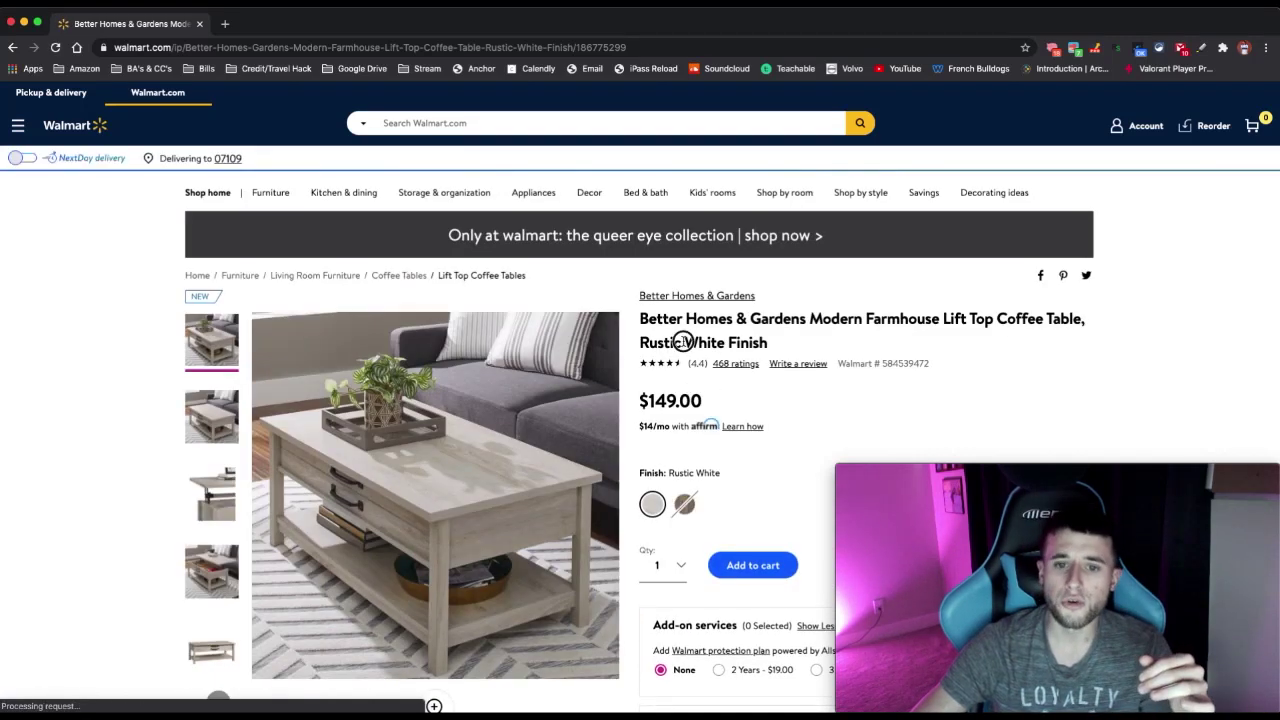
triple_click(683, 342)
right_click(684, 343)
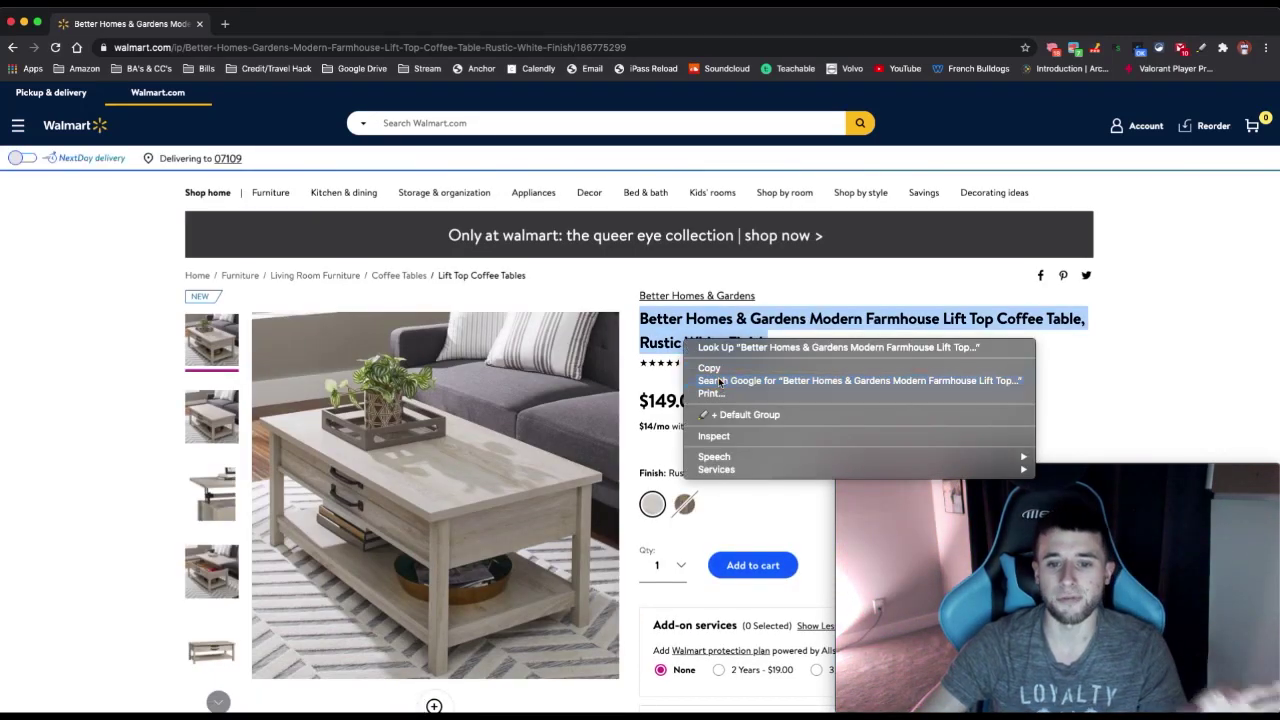
left_click(719, 381)
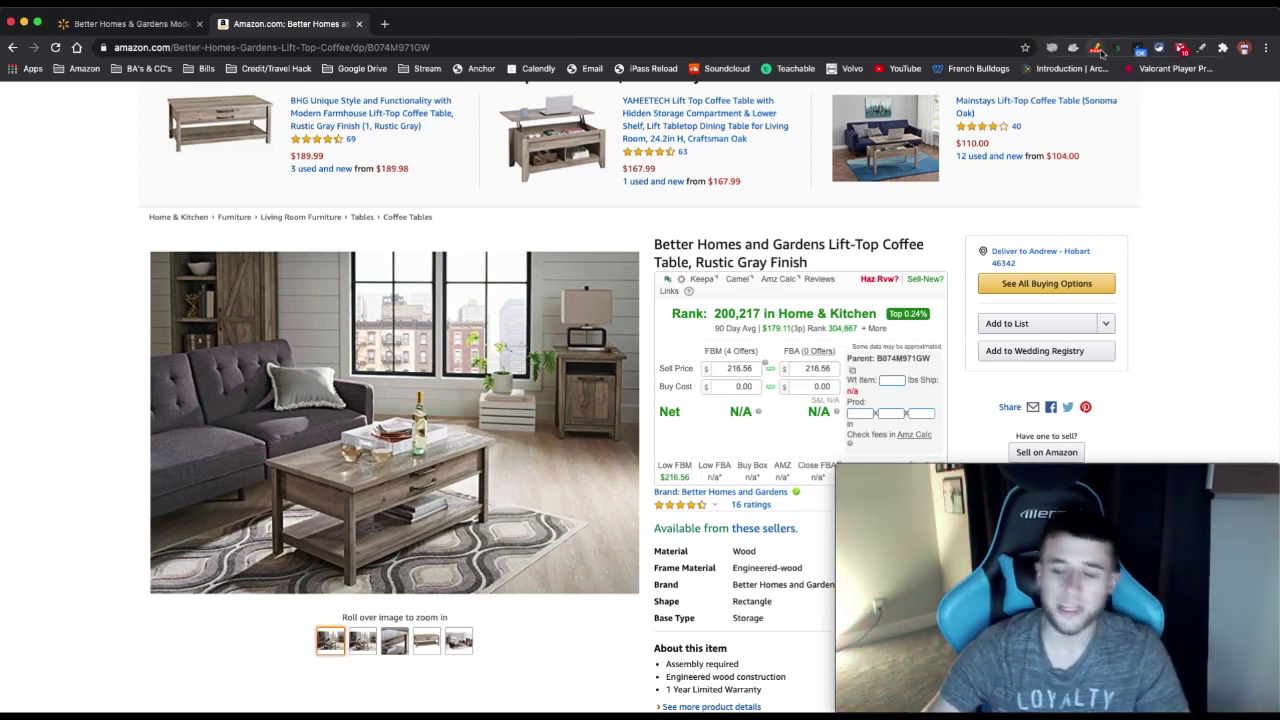
Run AMZScout Pro on the Amazon lift-top coffee table listing to show rank, price and estimated sales.
left_click(1097, 48)
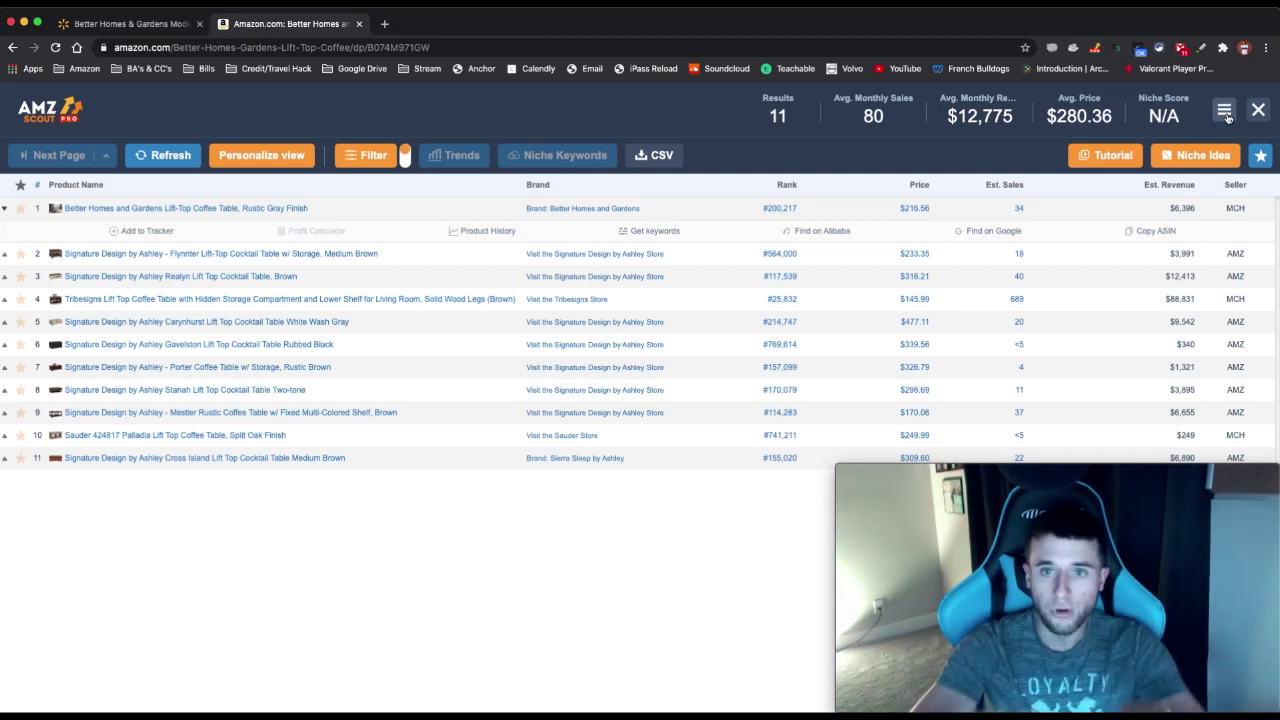
Open AMZScout Pro's Options dialog for data columns and headers and move it aside.
left_click(1226, 112)
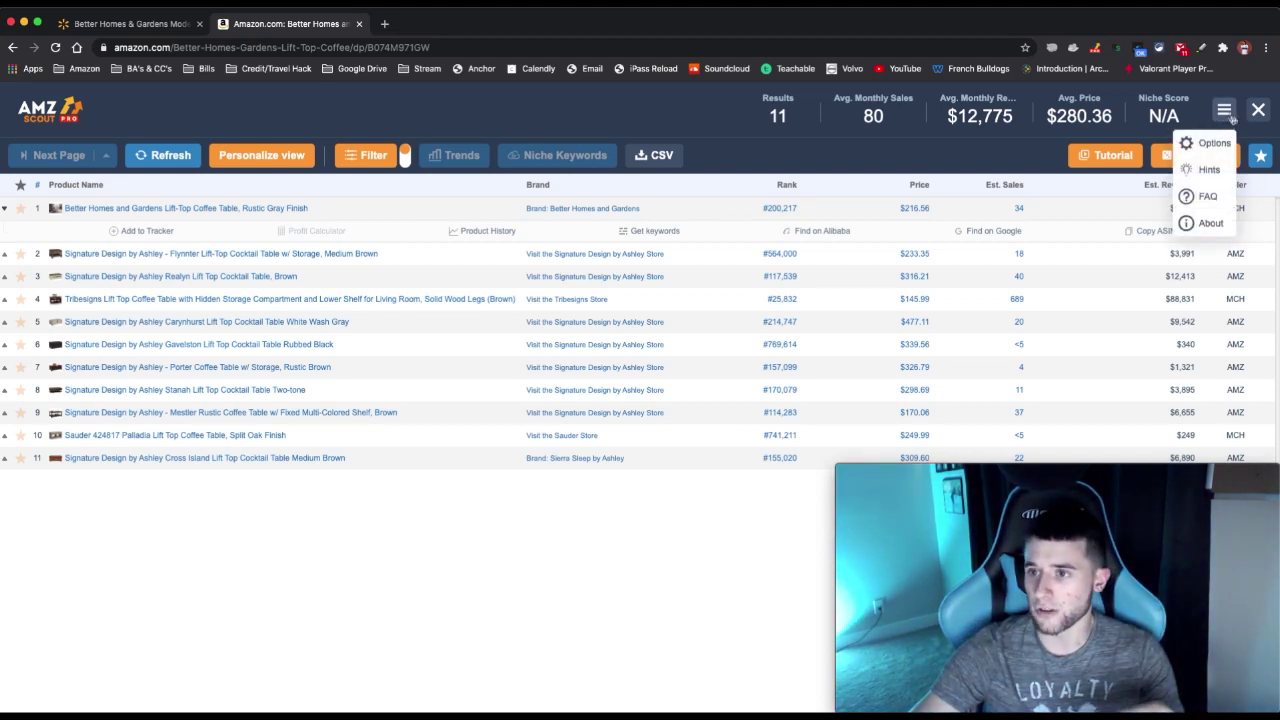
left_click(1212, 143)
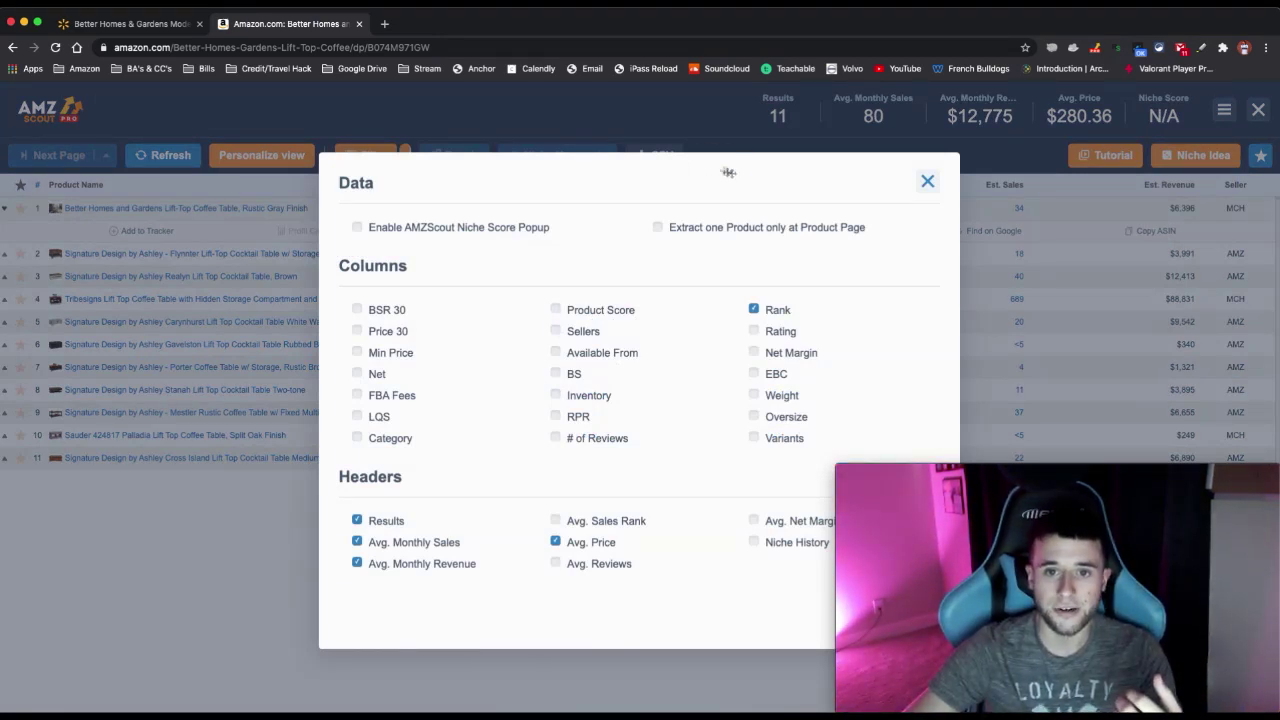
left_click_drag(686, 177, 646, 177)
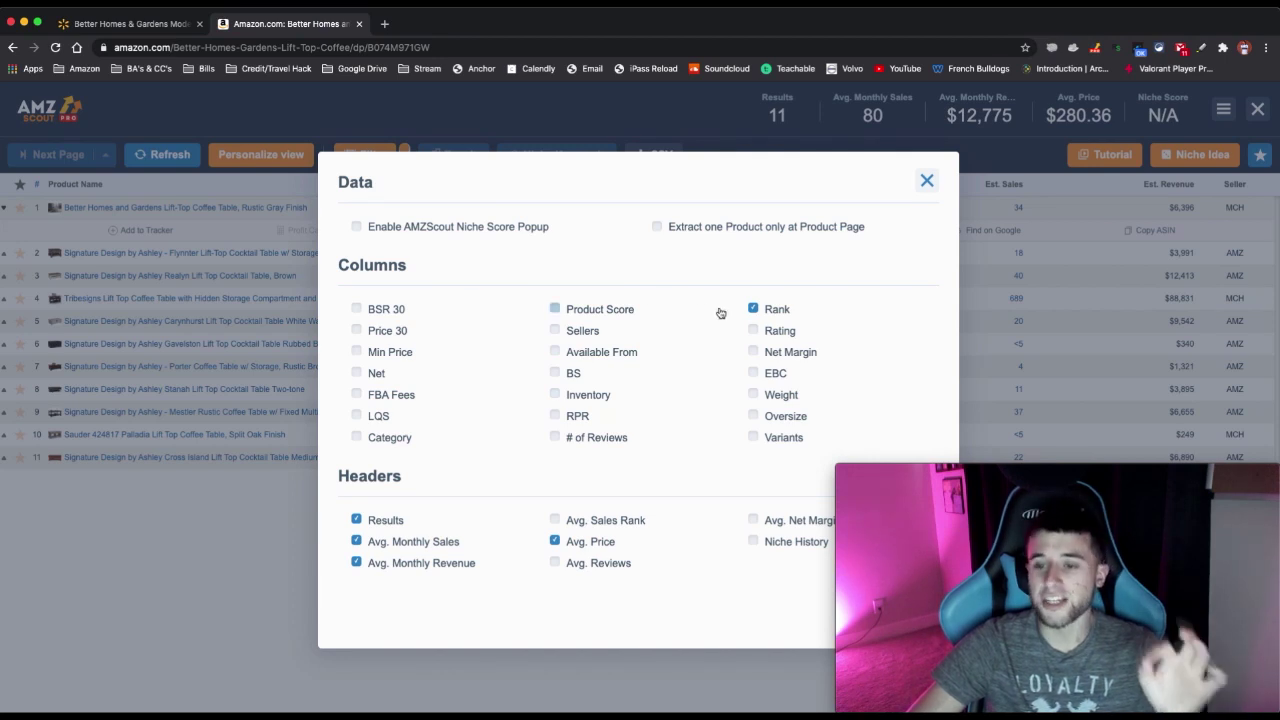
Close the AMZScout column options, review the sales and revenue estimates, then close the AMZScout results.
mouse_move(717, 315)
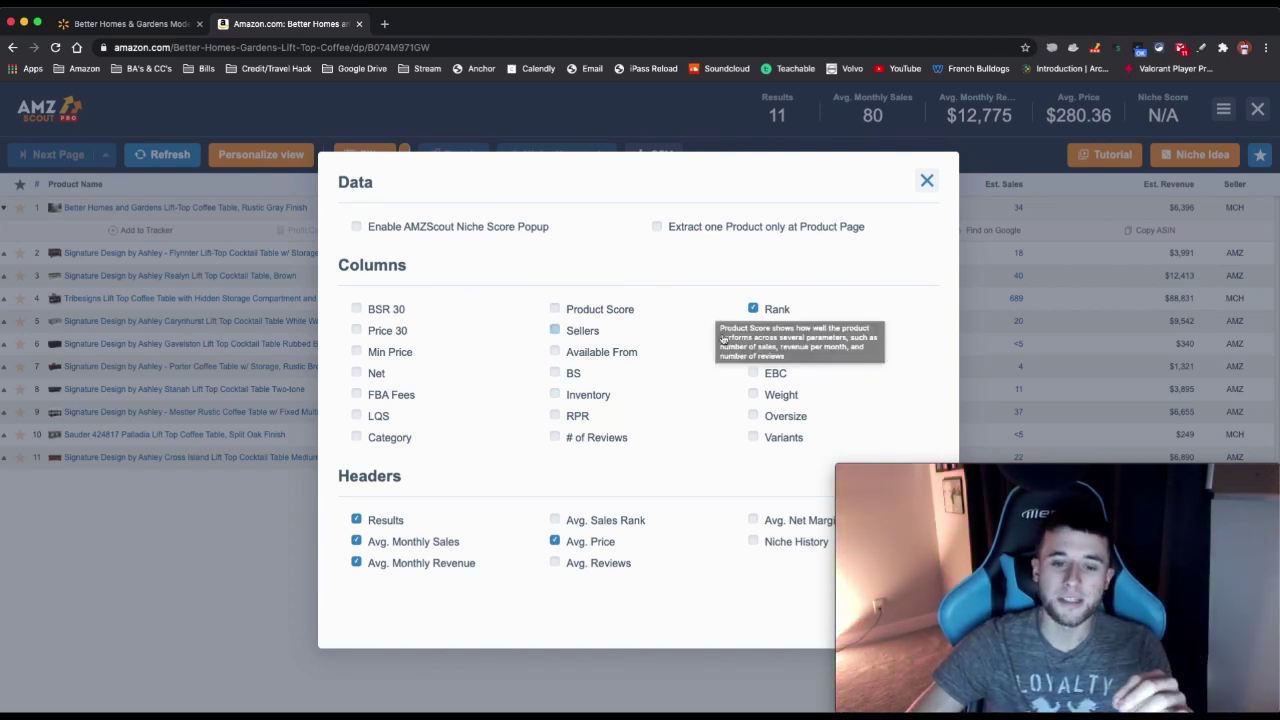
left_click(926, 180)
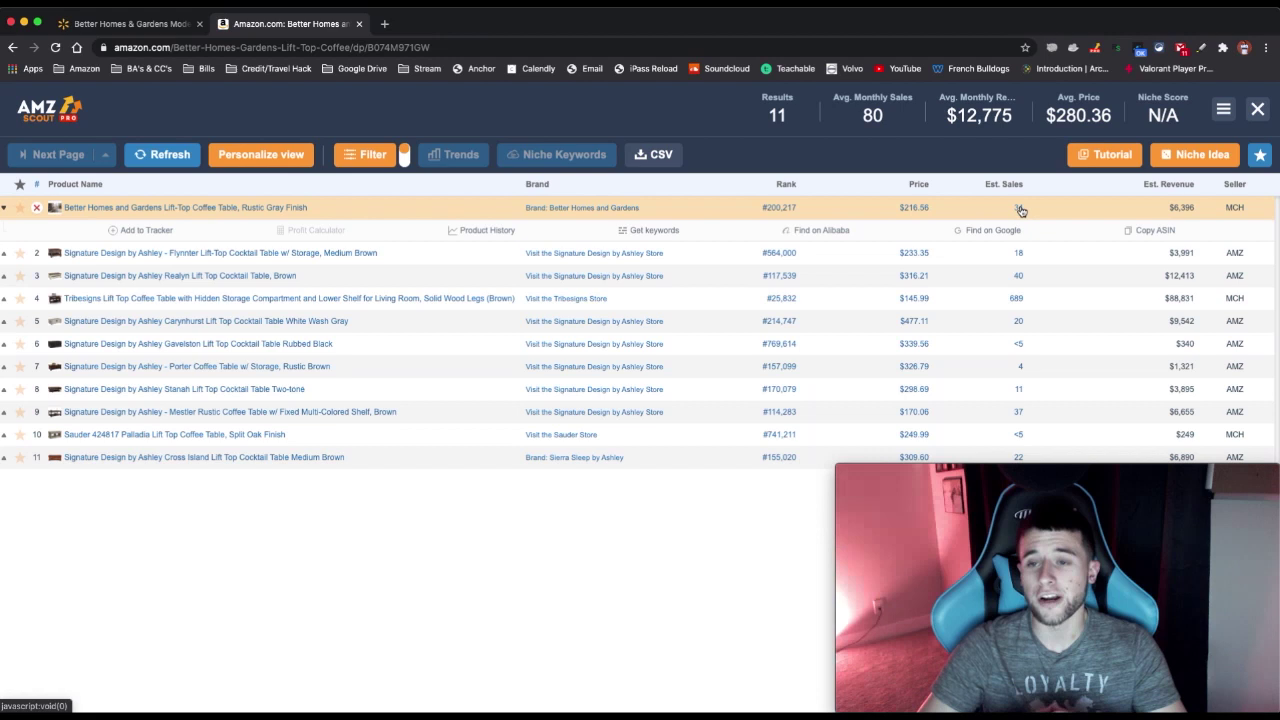
left_click(1259, 110)
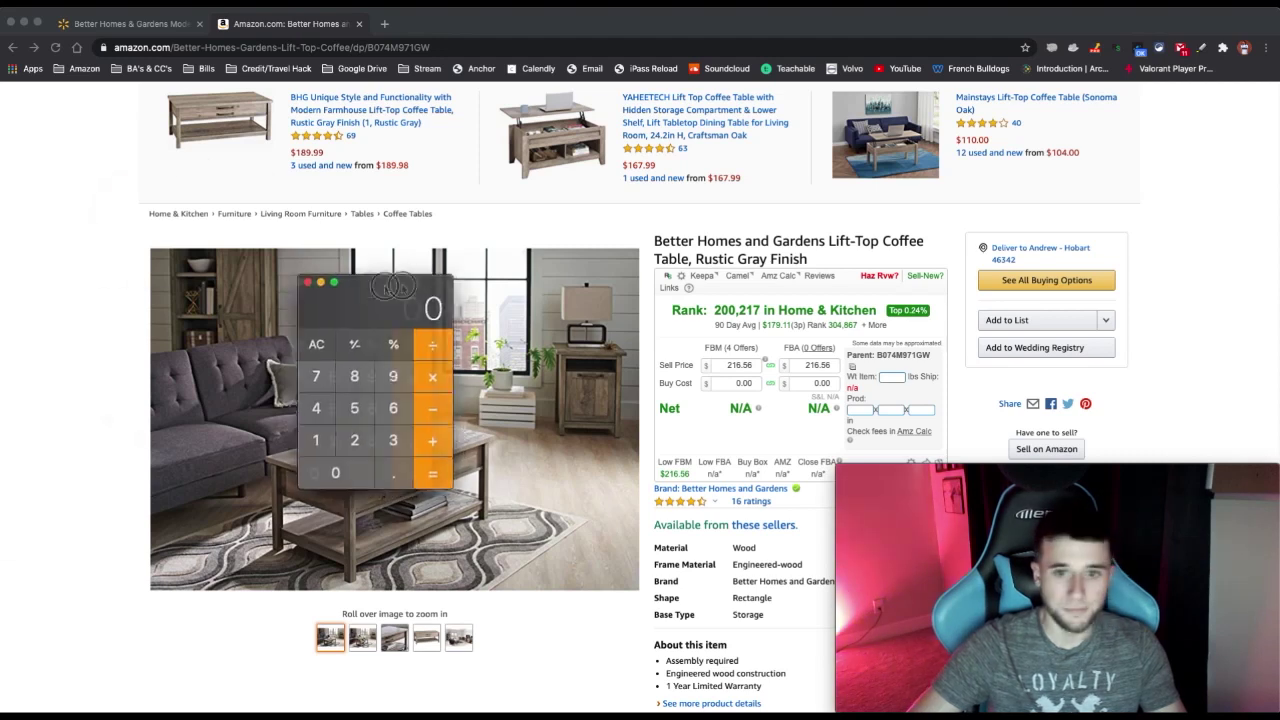
Move Calculator to the top-left and enter the 216.56 Amazon sell price.
left_click_drag(364, 290, 55, 125)
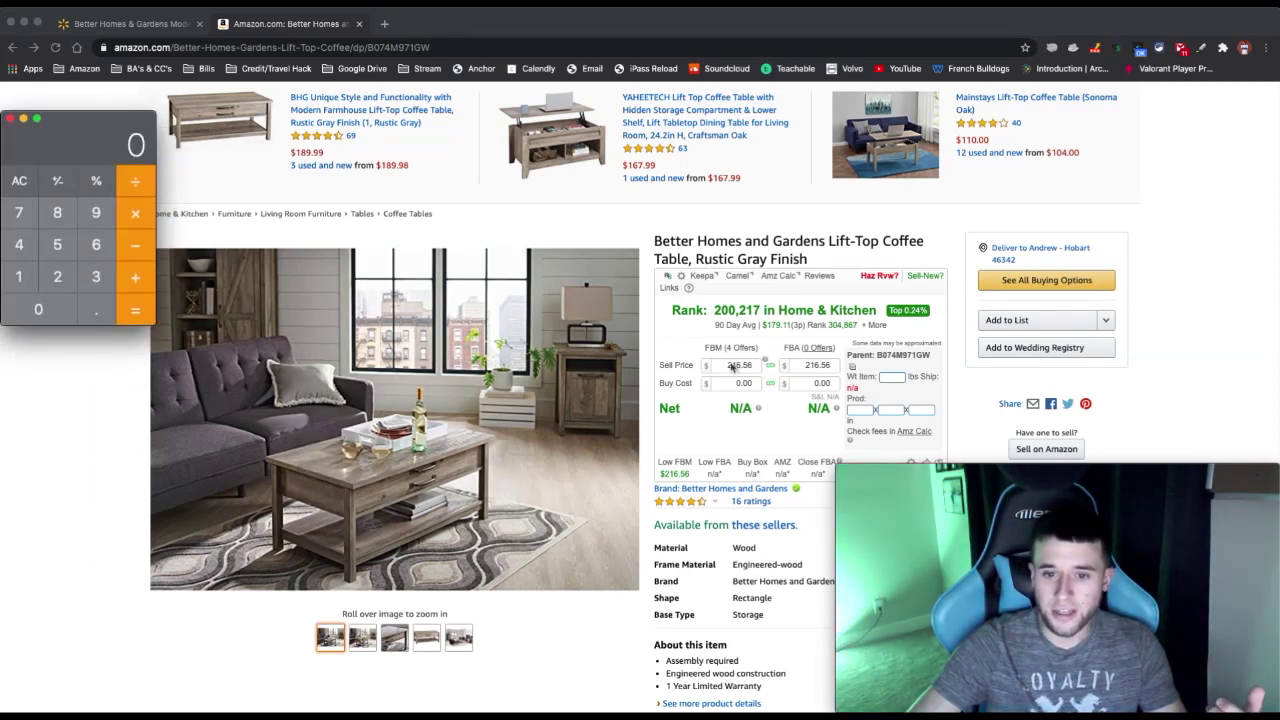
left_click(57, 276)
left_click(18, 276)
left_click(96, 248)
left_click(96, 309)
left_click(57, 244)
left_click(96, 244)
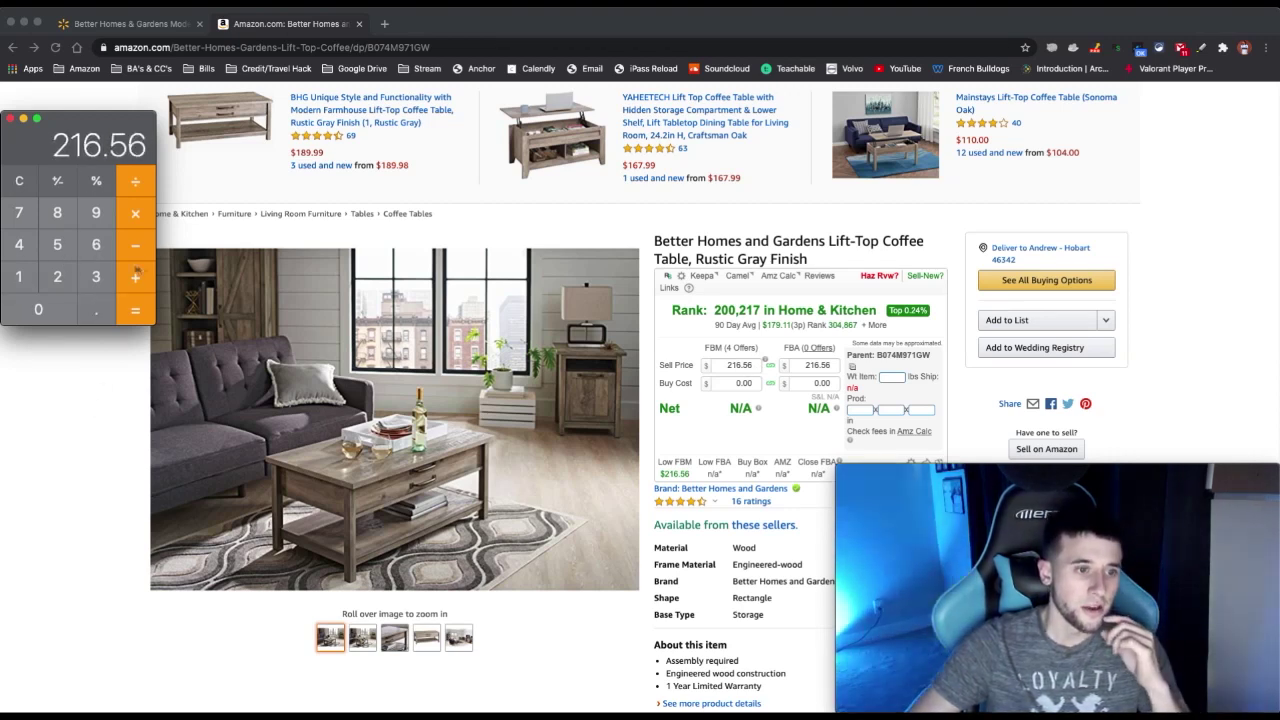
Subtract 15% fees to get 184.076, then bring Calculator forward beside the Walmart listing.
left_click(135, 244)
left_click(18, 276)
left_click(57, 244)
left_click(96, 180)
left_click(135, 309)
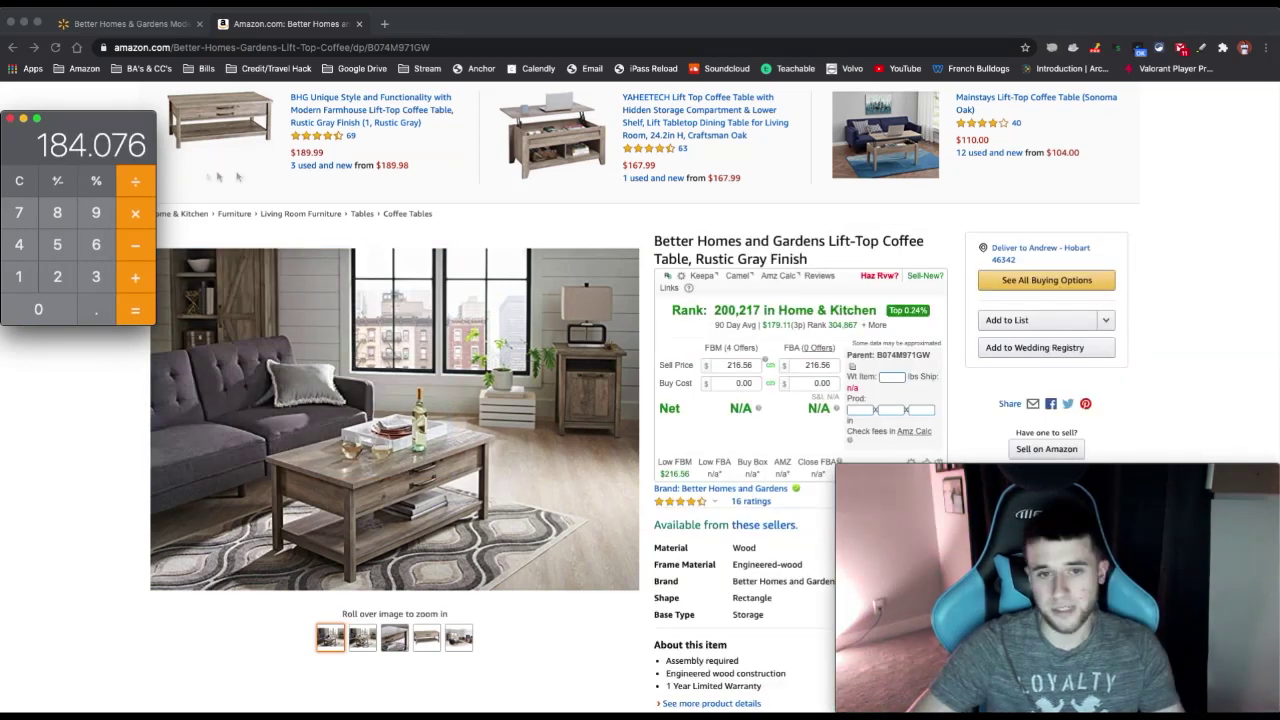
left_click(172, 24)
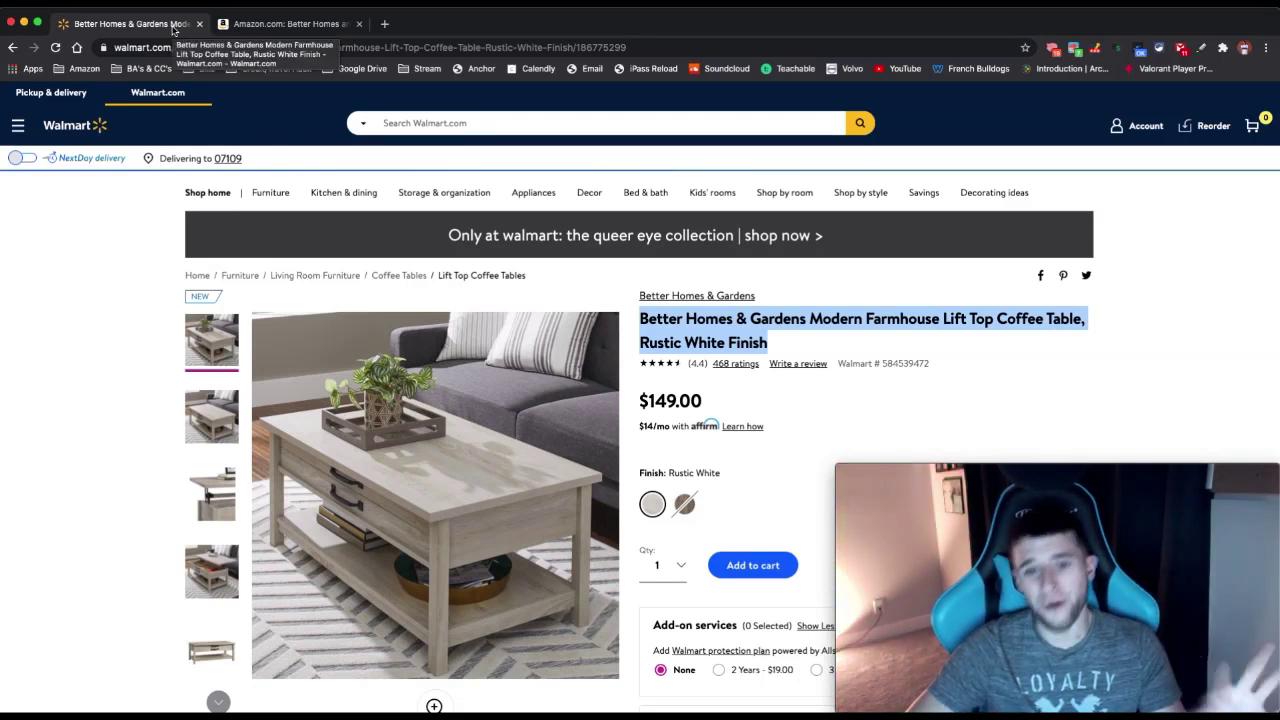
key("super+Tab")
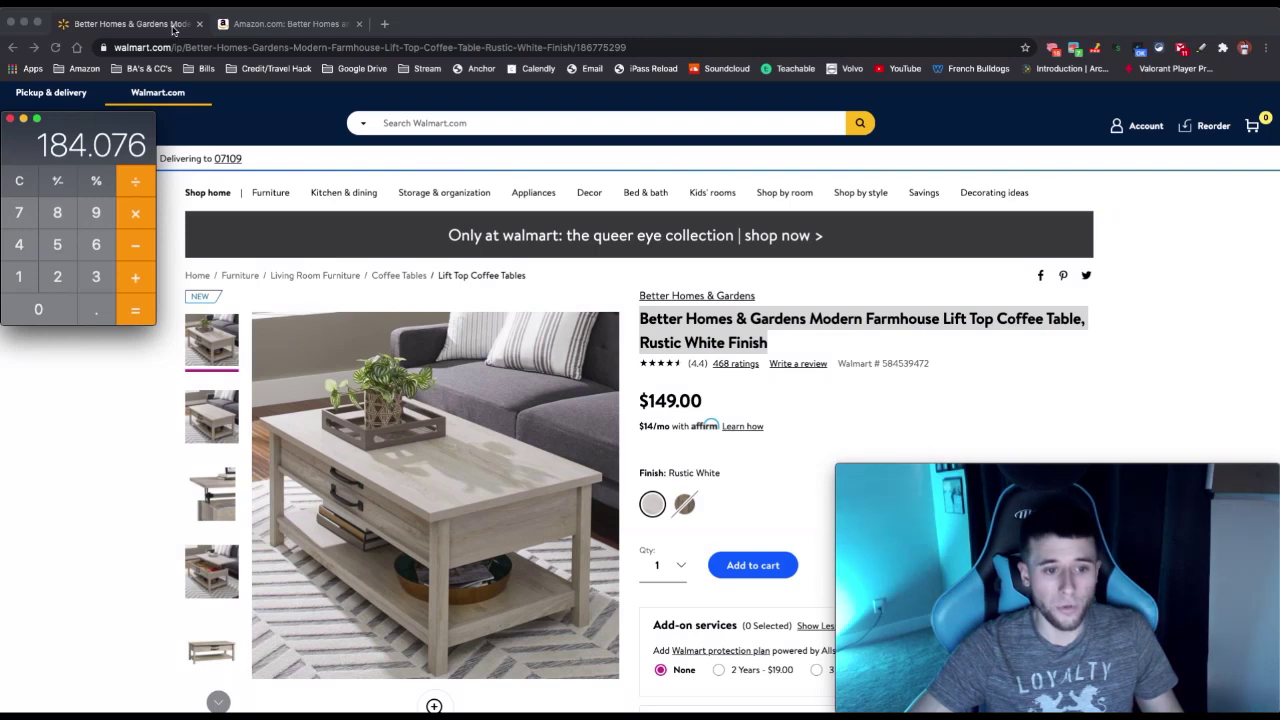
Check the Walmart and Amazon tabs, then subtract the 149 Walmart price for a 35.076 profit.
left_click(252, 23)
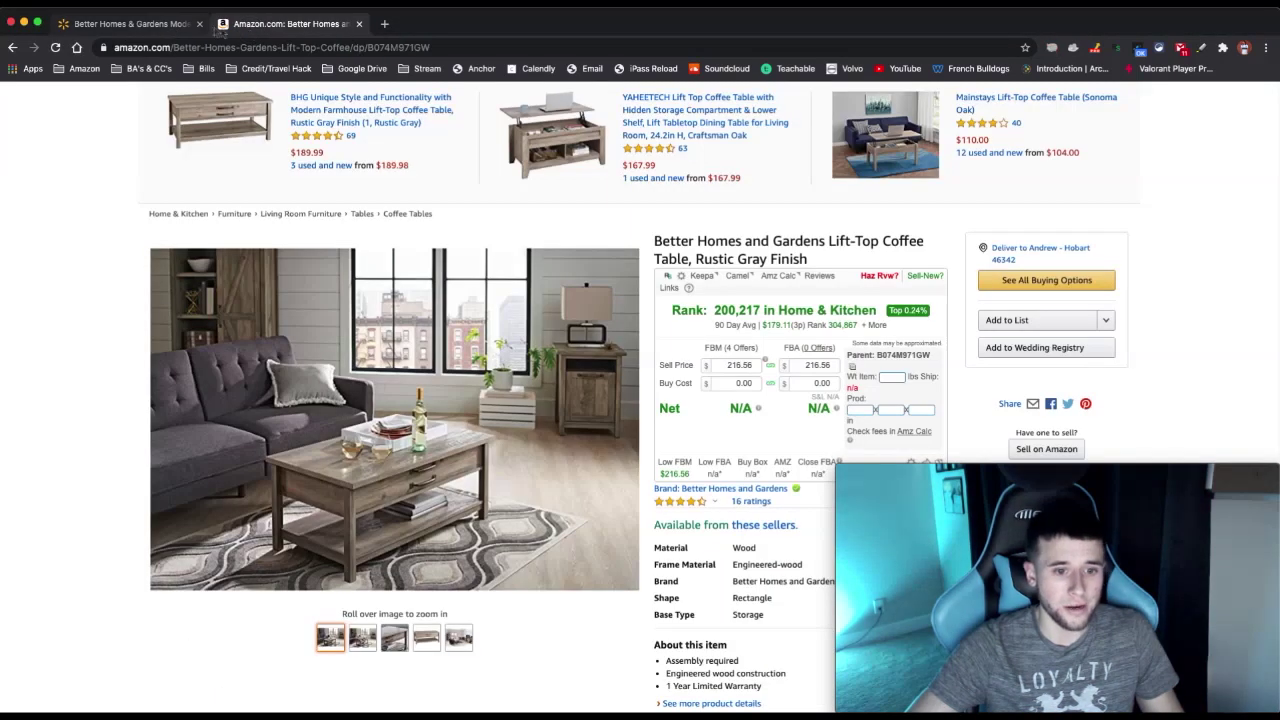
left_click(162, 20)
key("super+Tab")
left_click(18, 277)
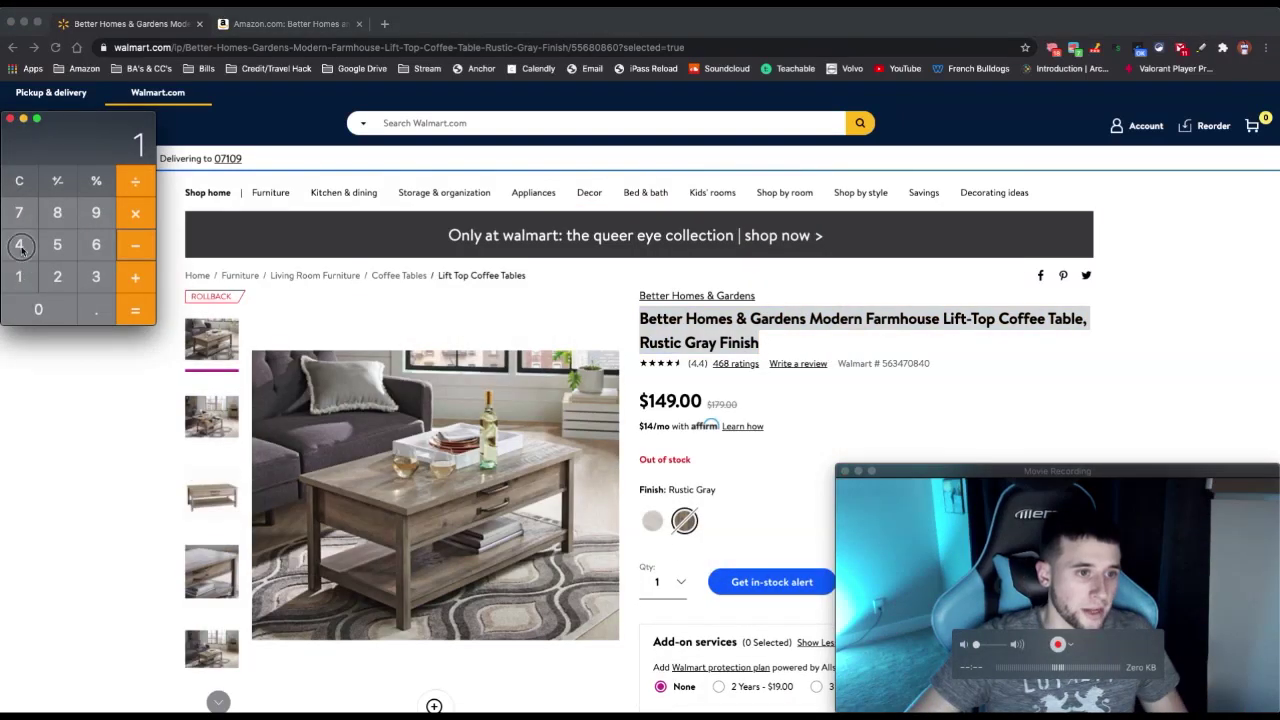
left_click(19, 245)
left_click(96, 213)
left_click(98, 311)
left_click(136, 311)
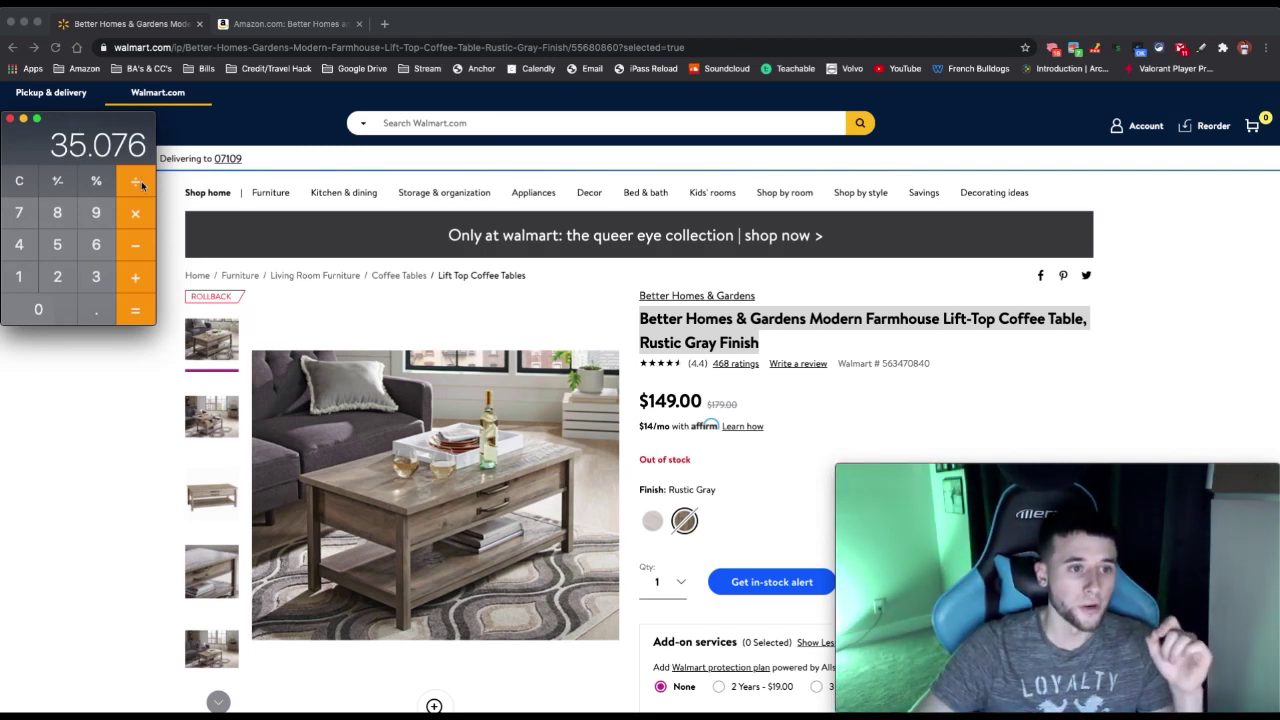
Divide the profit by 216.98 to get a return of 0.161655452115402, about 16%.
left_click(57, 277)
left_click(18, 277)
left_click(96, 245)
left_click(96, 309)
left_click(92, 216)
left_click(62, 214)
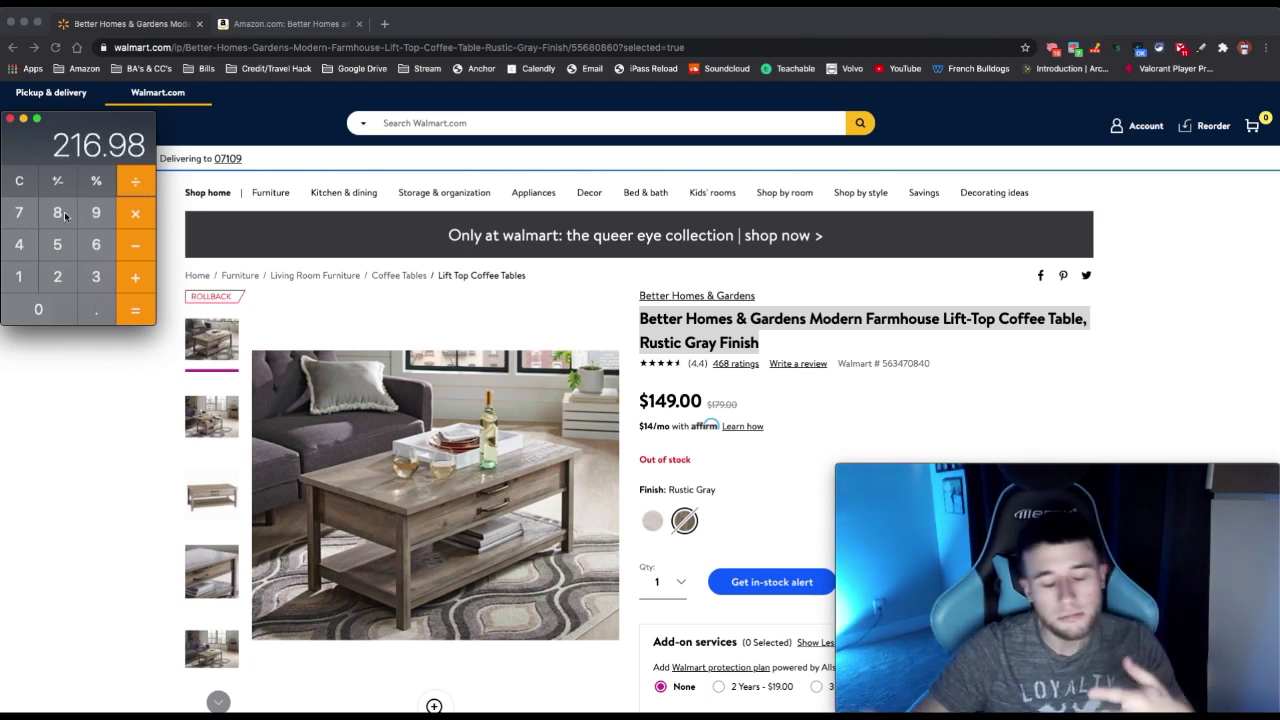
left_click(141, 307)
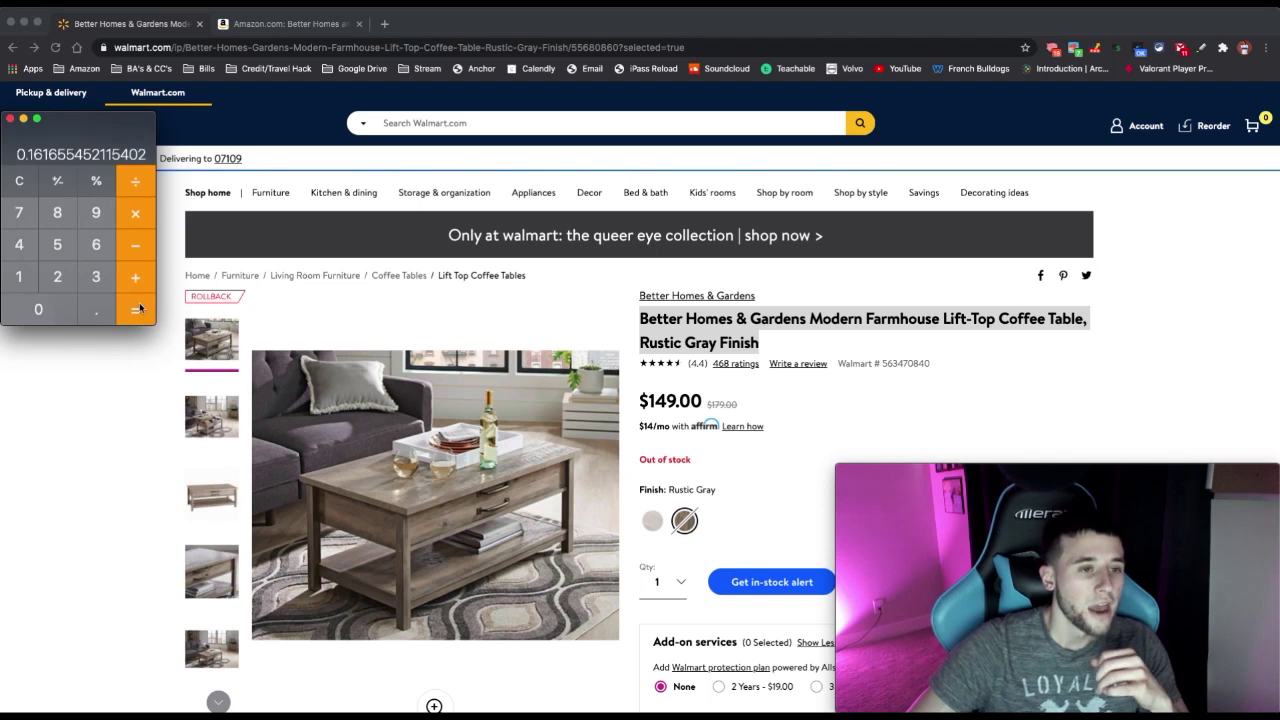